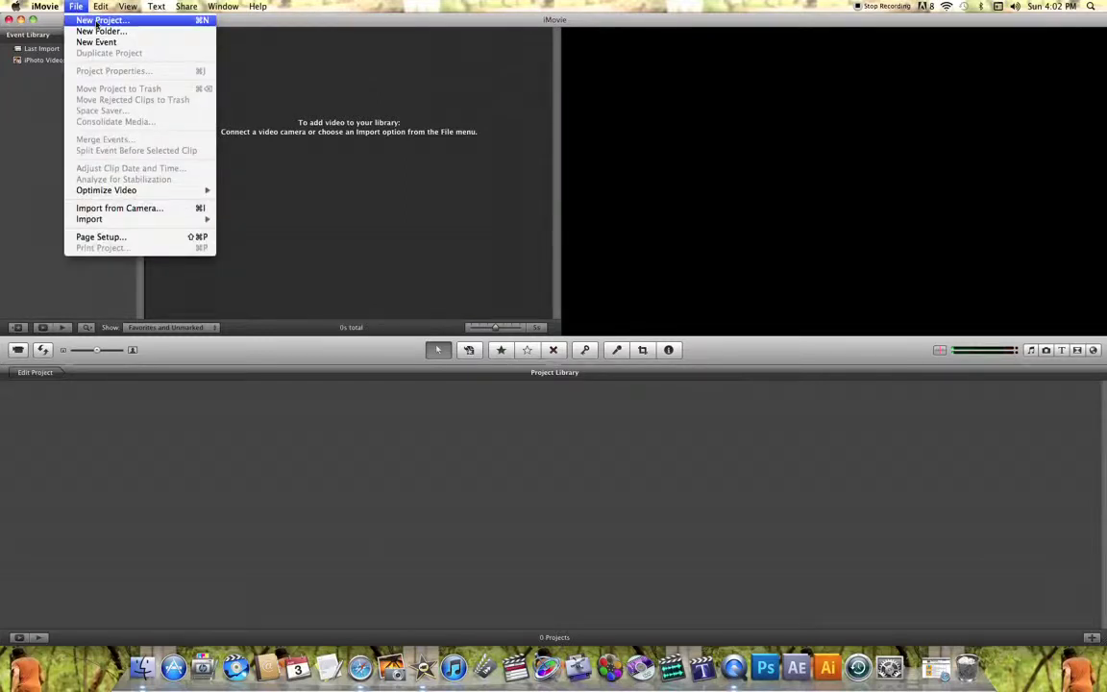
# Create a new project with the Widescreen (16:9) aspect ratio, no theme and no automatic transitions.
pyautogui.click(97, 21)
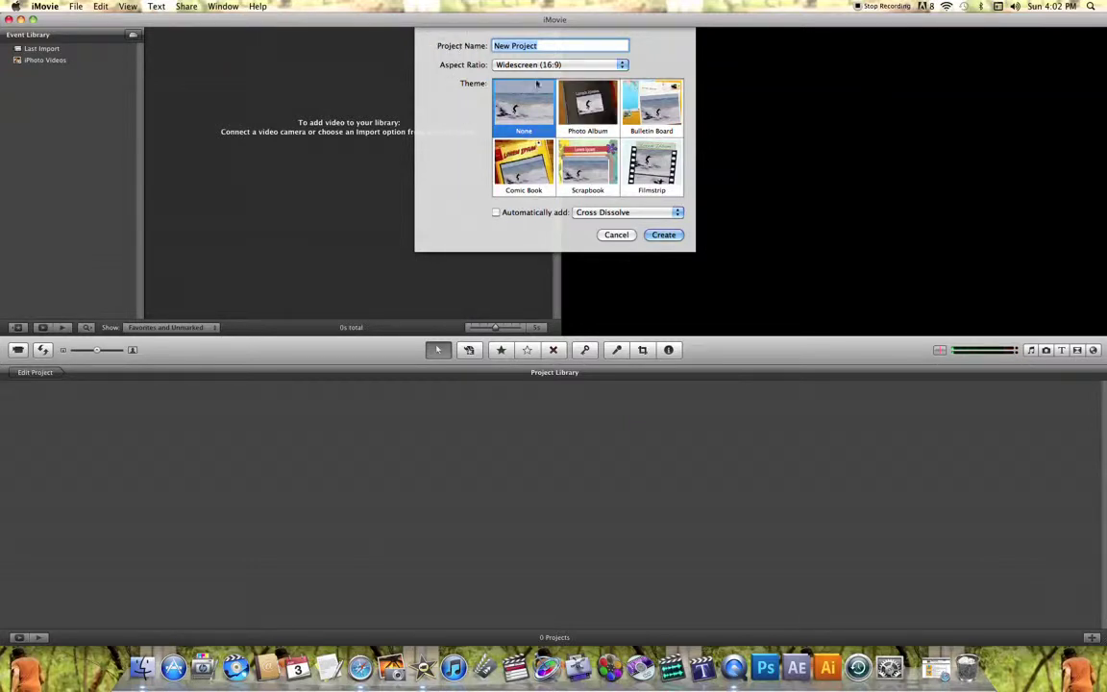
pyautogui.click(580, 66)
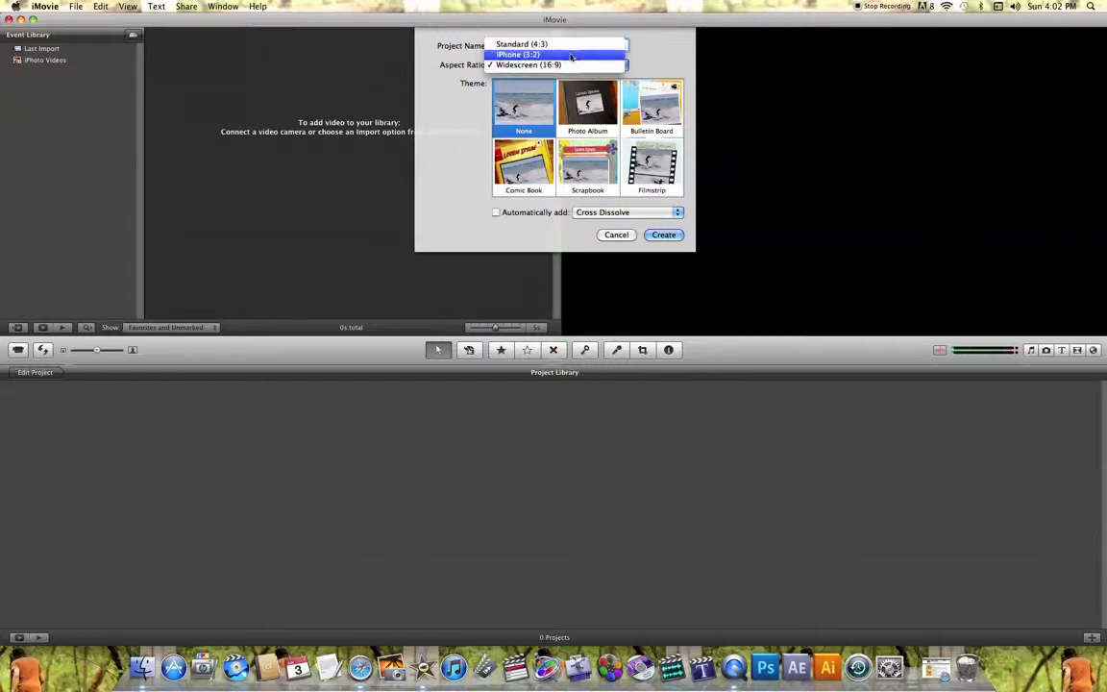
pyautogui.click(568, 65)
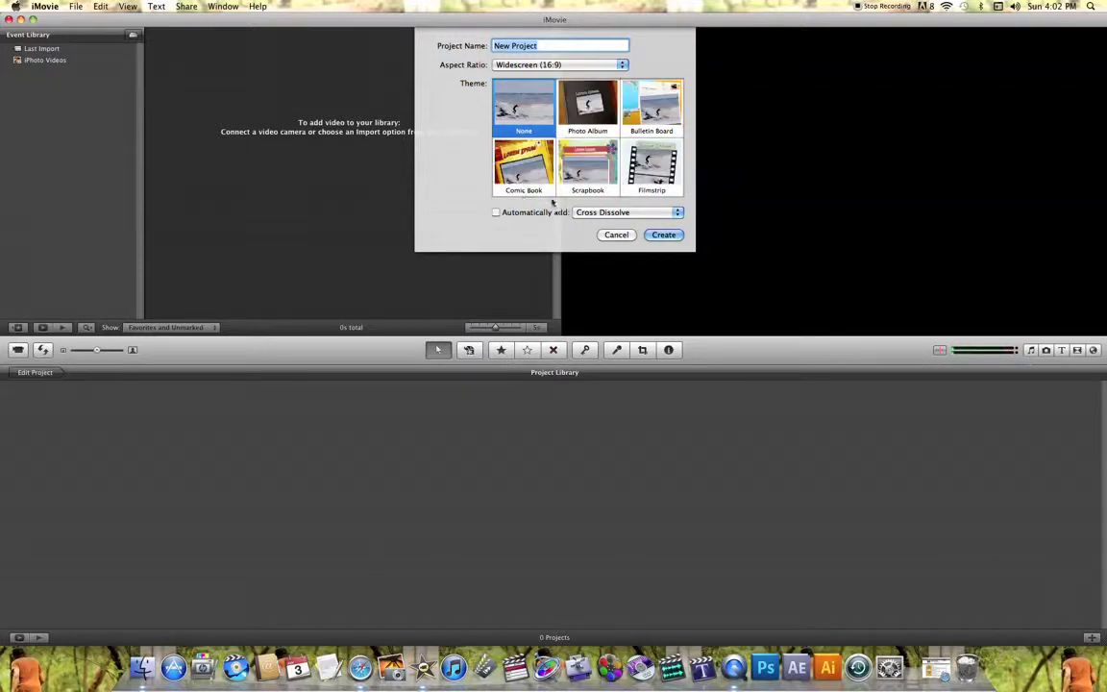
pyautogui.click(634, 171)
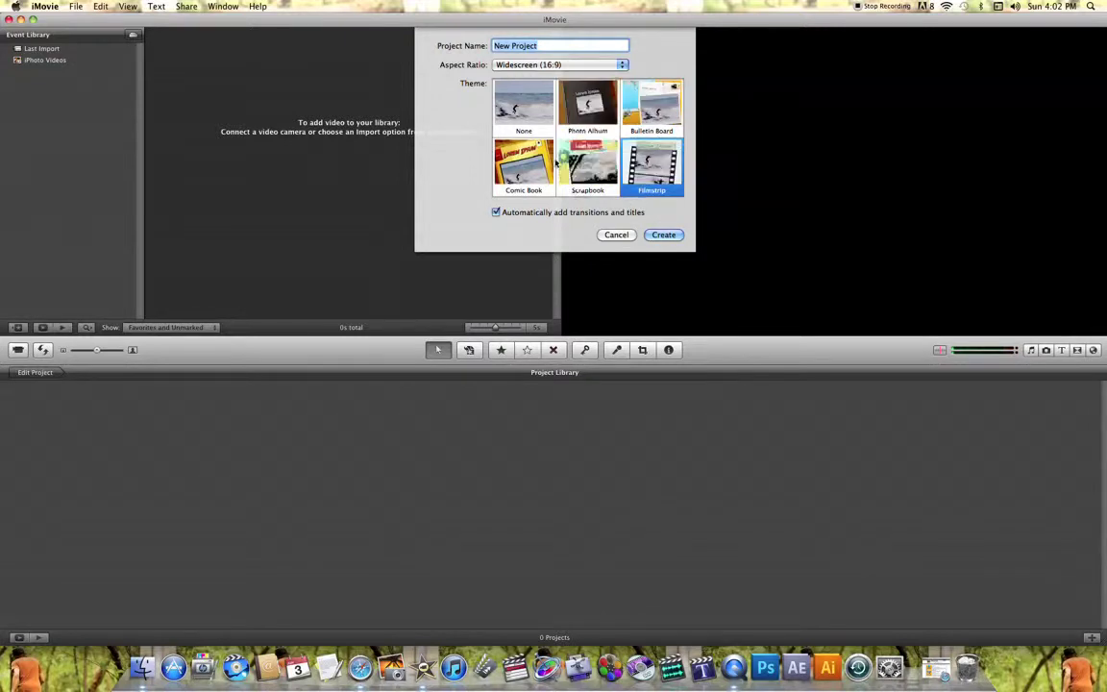
pyautogui.click(523, 106)
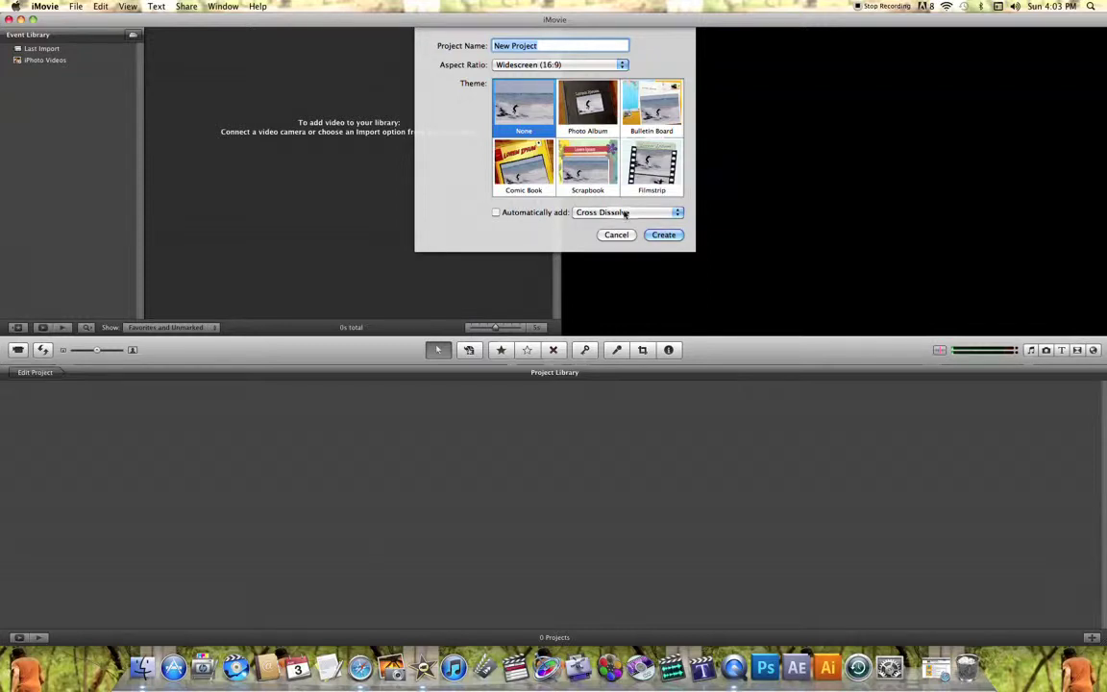
pyautogui.click(626, 214)
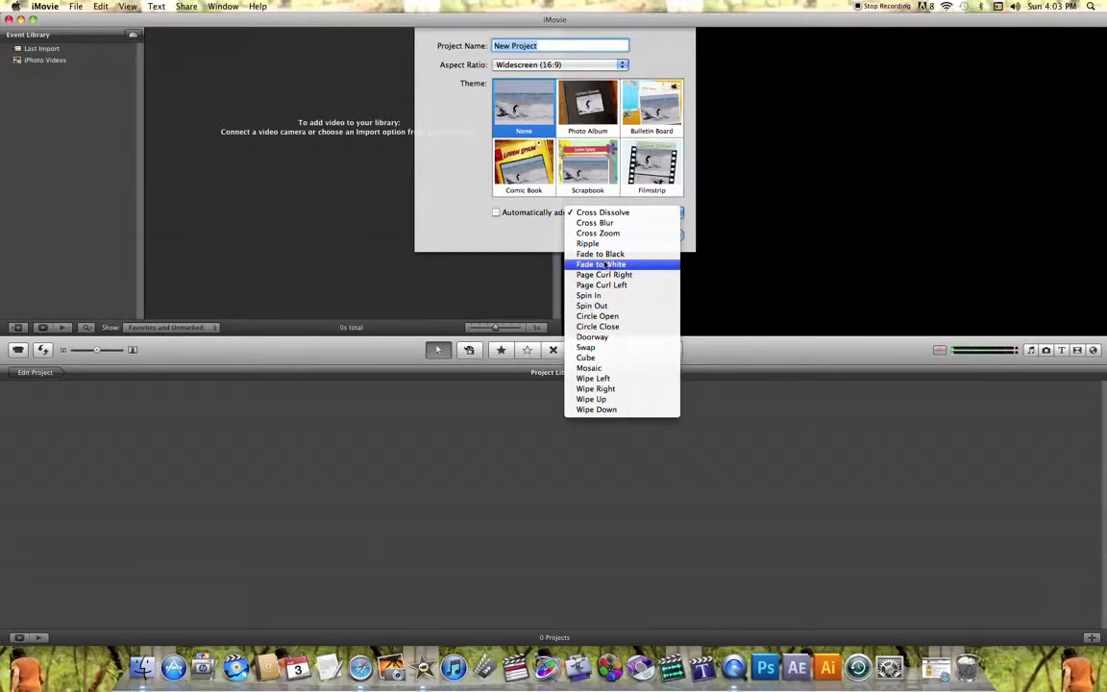
pyautogui.click(417, 196)
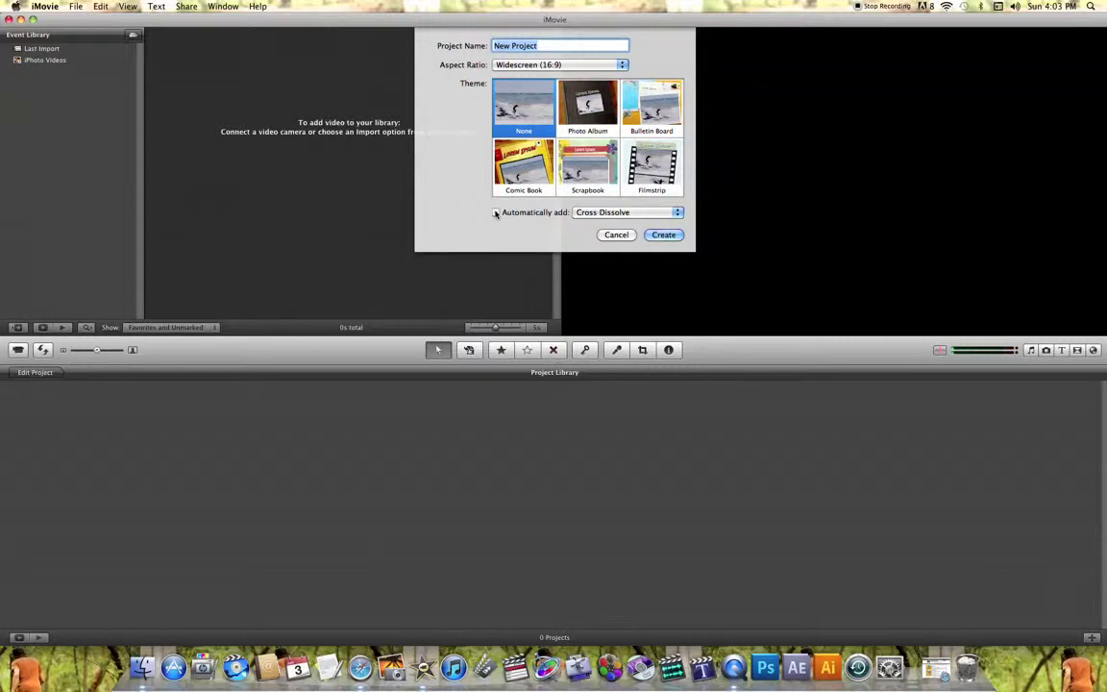
pyautogui.press('Right')
pyautogui.click(663, 236)
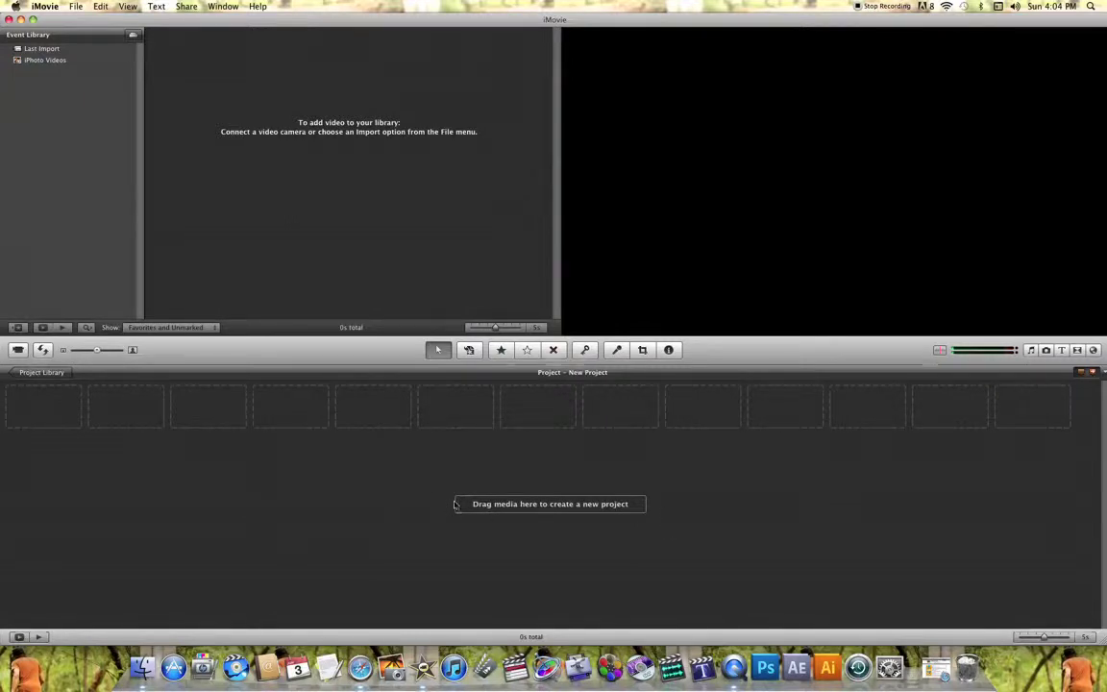
# Open the import from the Flip Video camcorder, preview both clips and mark both for import.
pyautogui.click(76, 6)
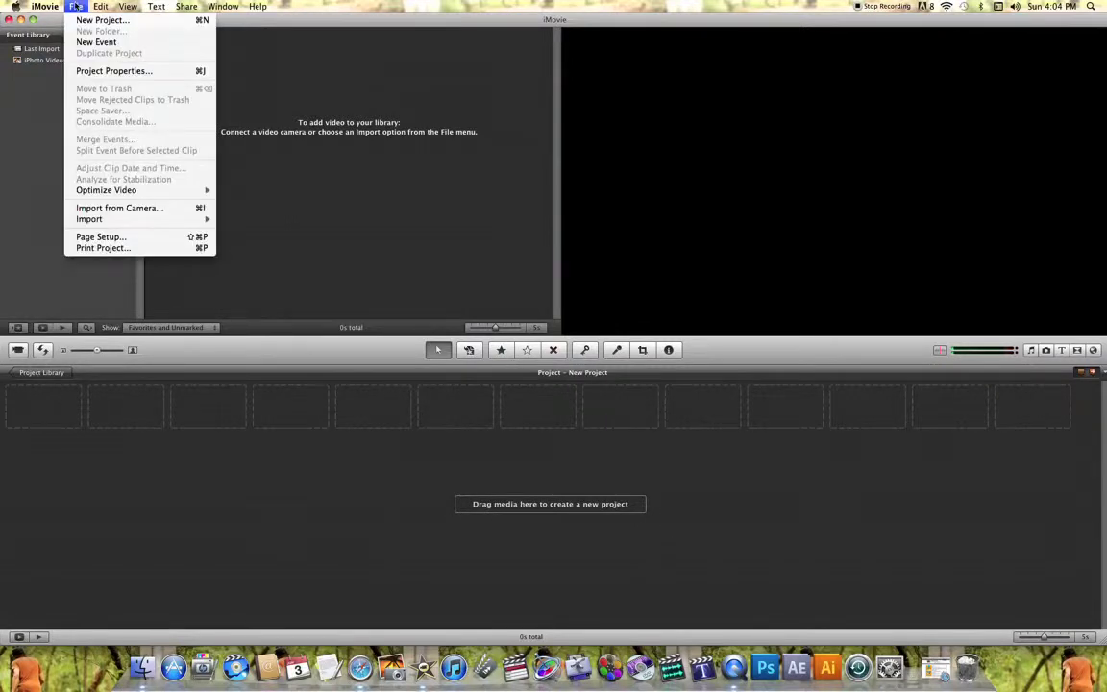
pyautogui.click(119, 208)
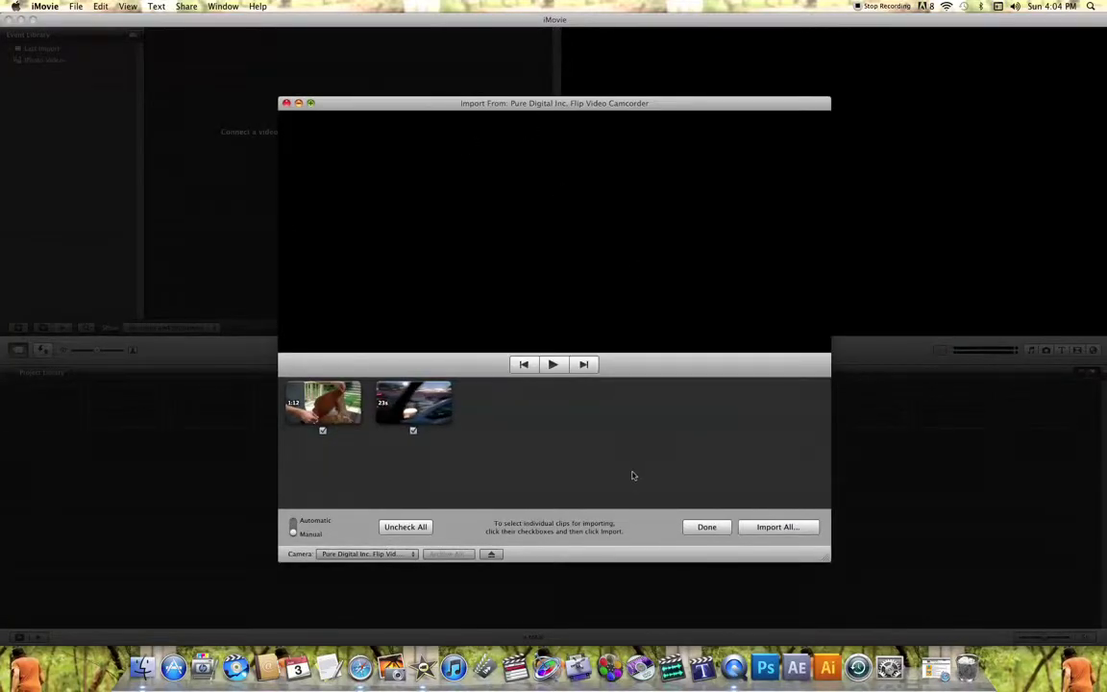
pyautogui.click(322, 431)
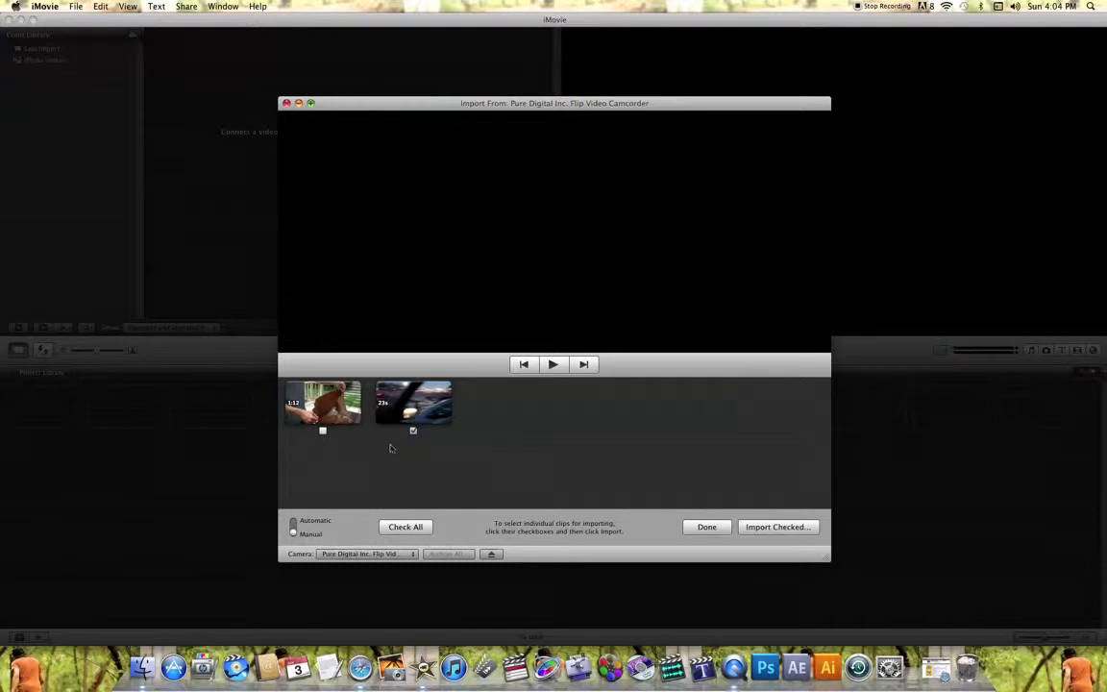
pyautogui.click(323, 431)
pyautogui.click(325, 414)
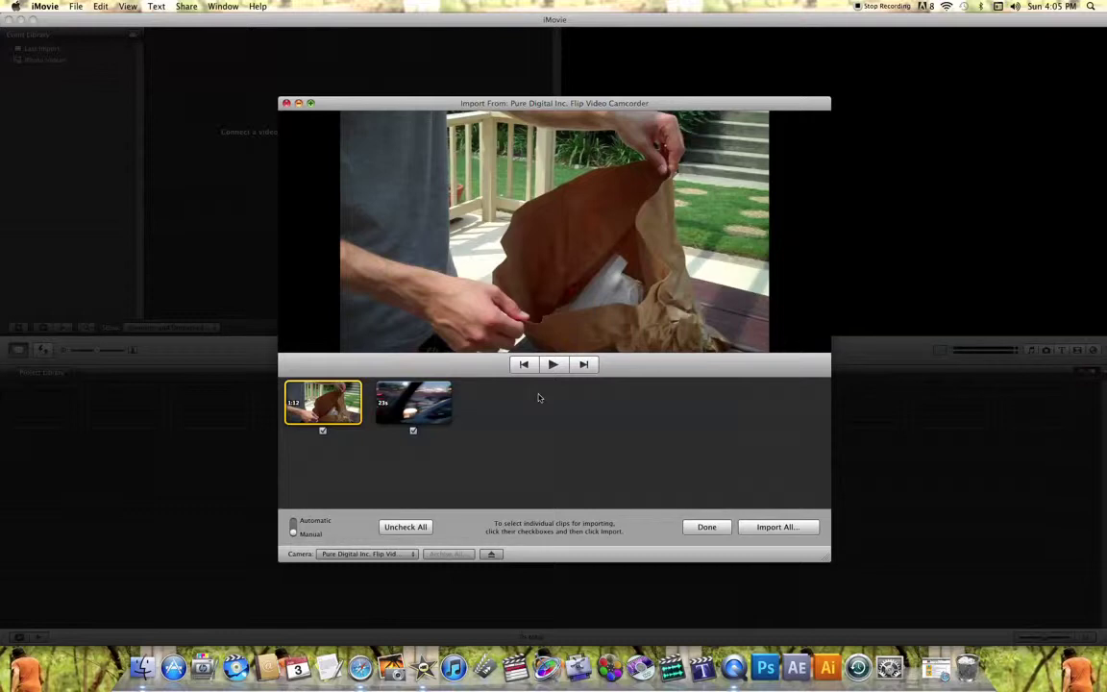
pyautogui.click(416, 413)
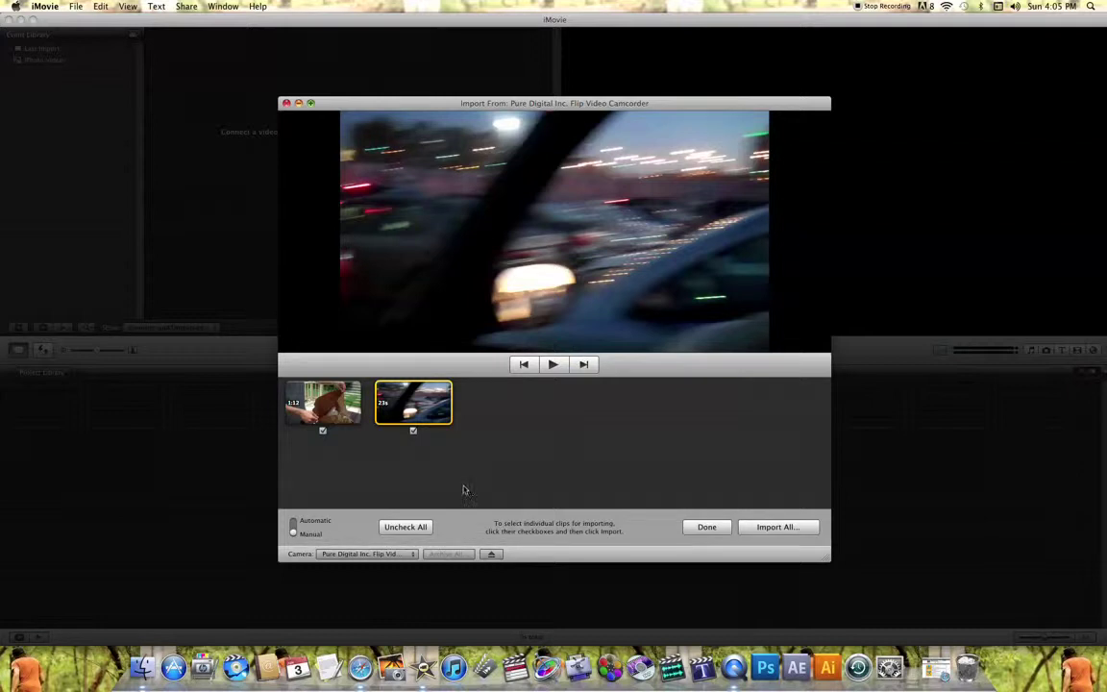
pyautogui.click(398, 527)
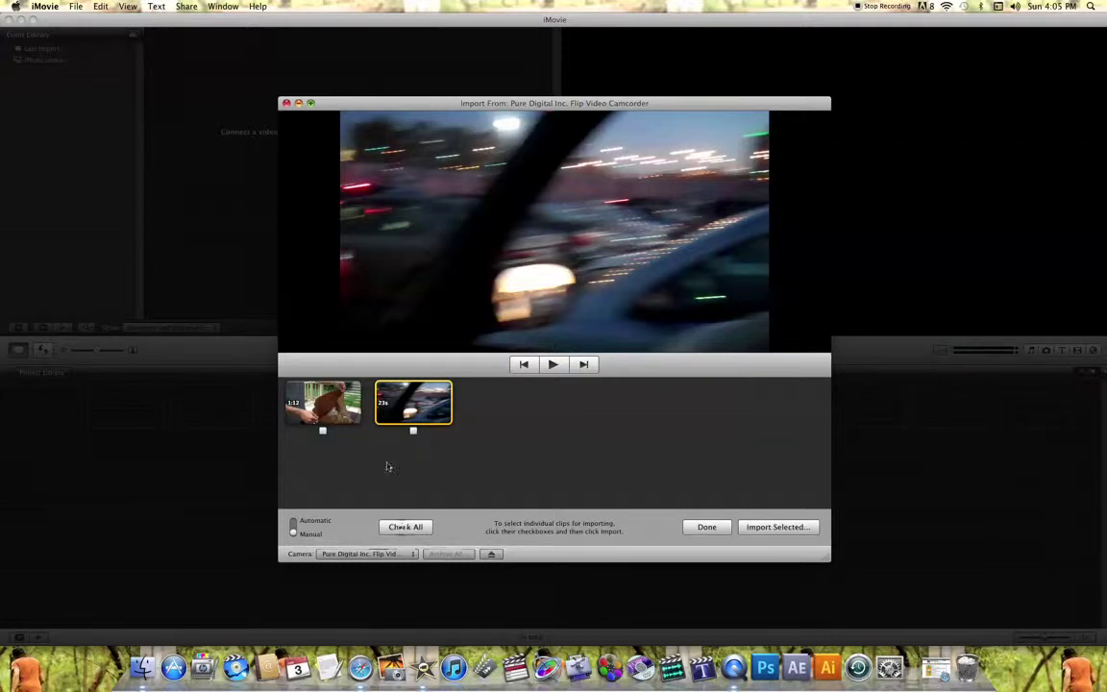
pyautogui.click(322, 431)
pyautogui.click(413, 431)
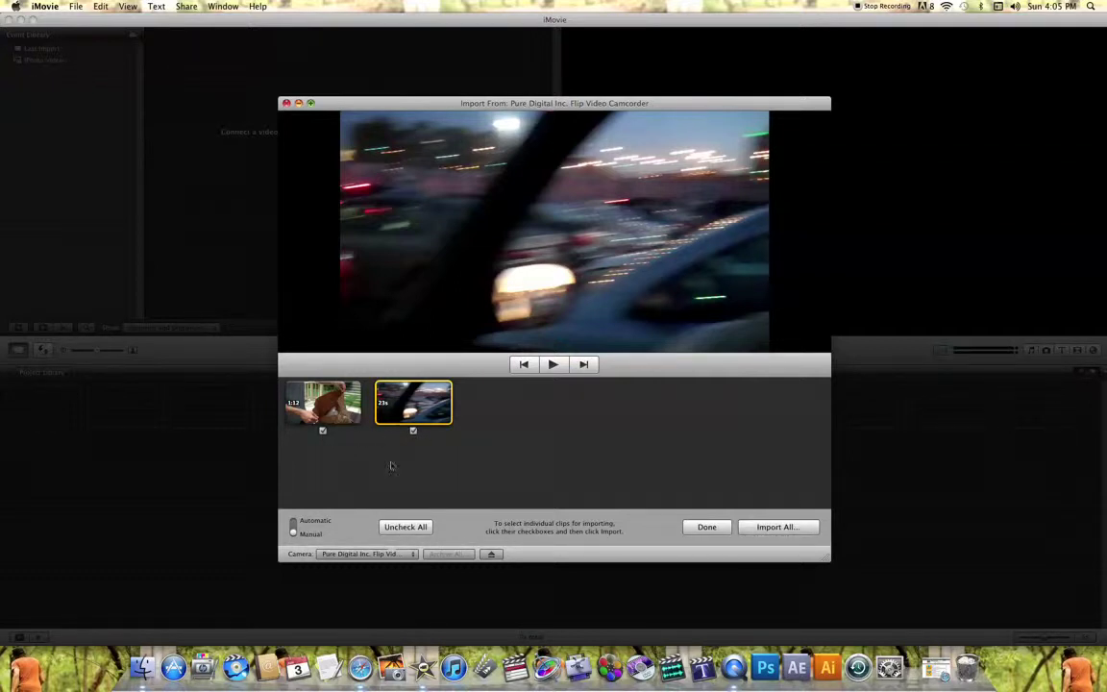
# Import all camcorder clips into the new event New Event 6-3-12, optimized at Full - Original Size, and close the import window.
pyautogui.click(774, 528)
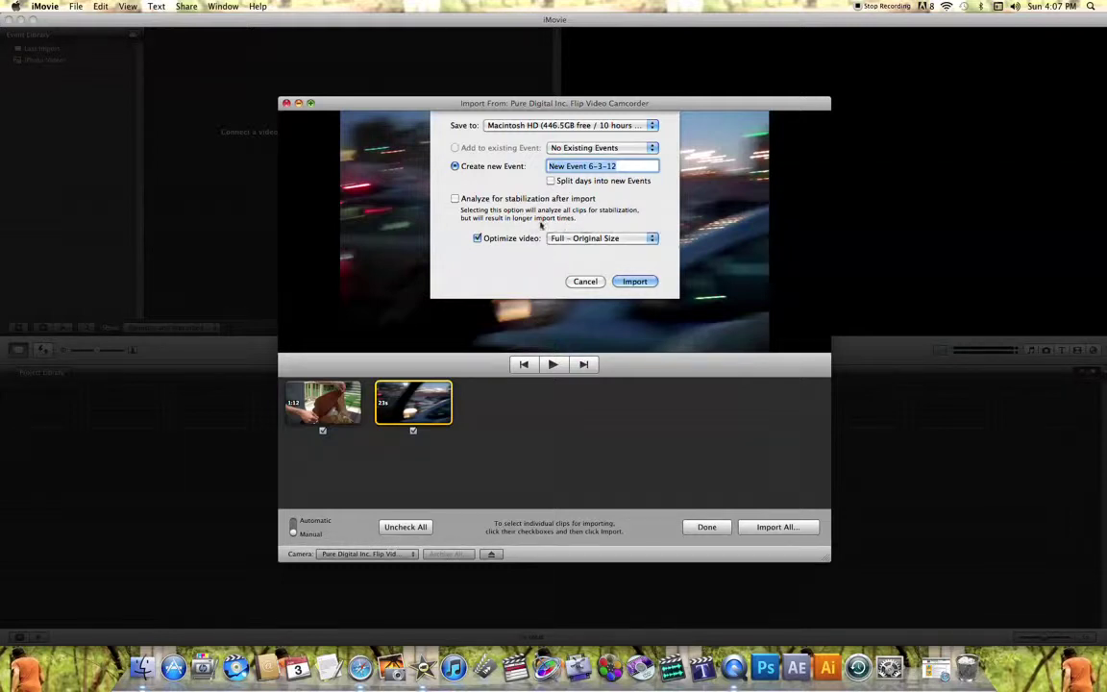
pyautogui.click(591, 240)
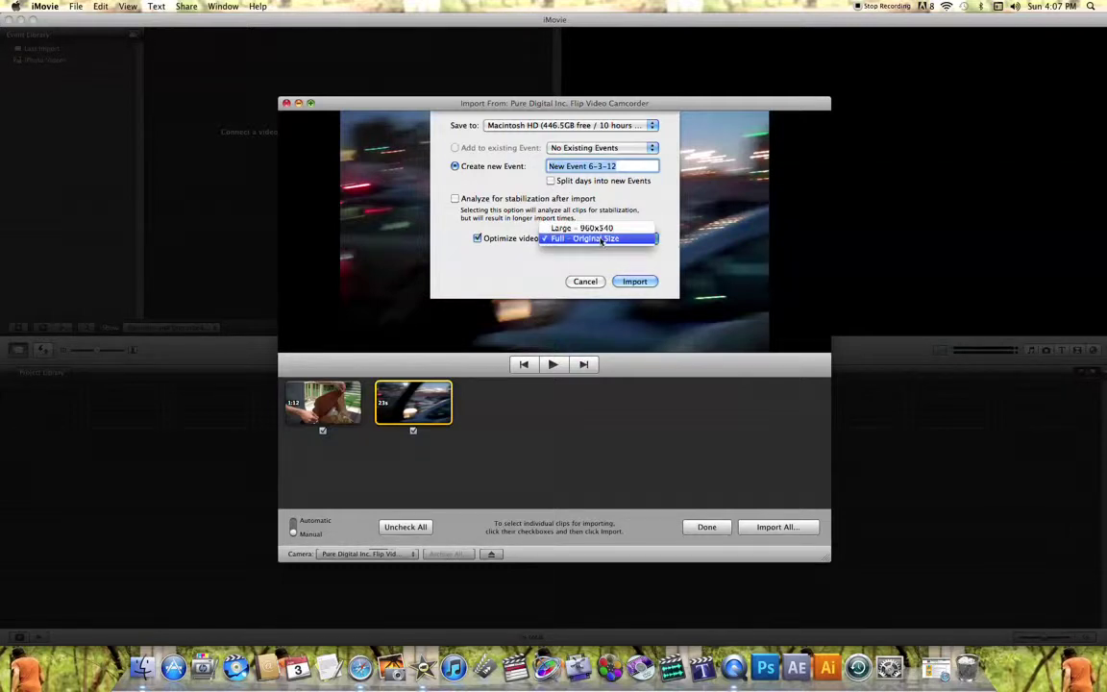
pyautogui.click(598, 249)
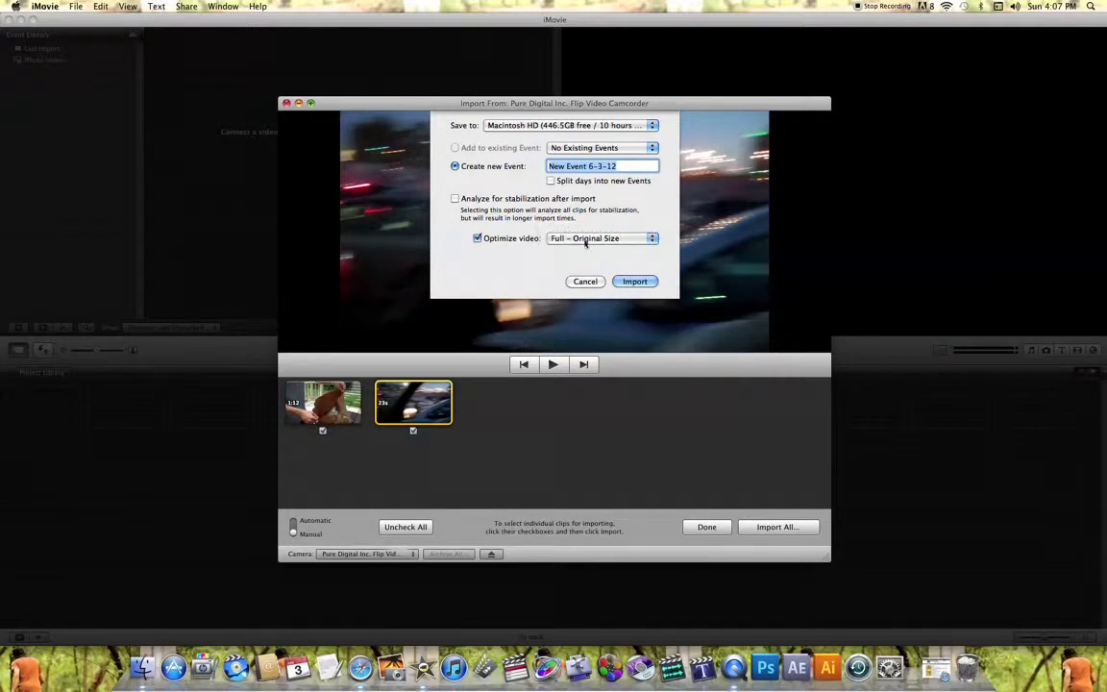
pyautogui.click(587, 242)
pyautogui.click(548, 261)
pyautogui.click(634, 280)
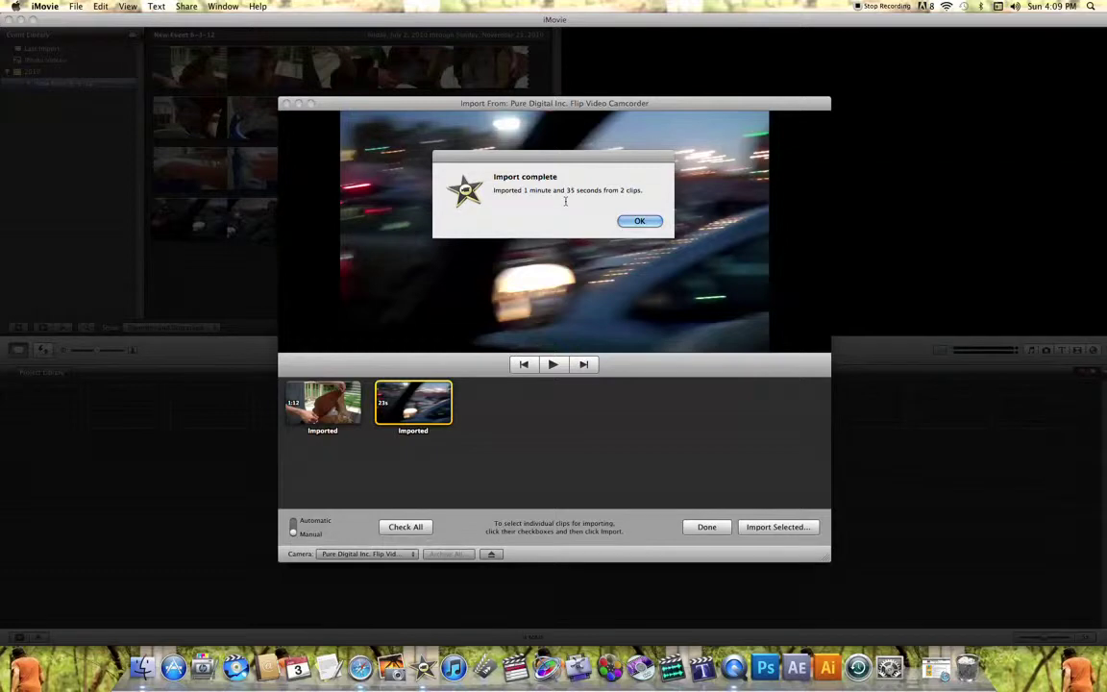
pyautogui.click(640, 222)
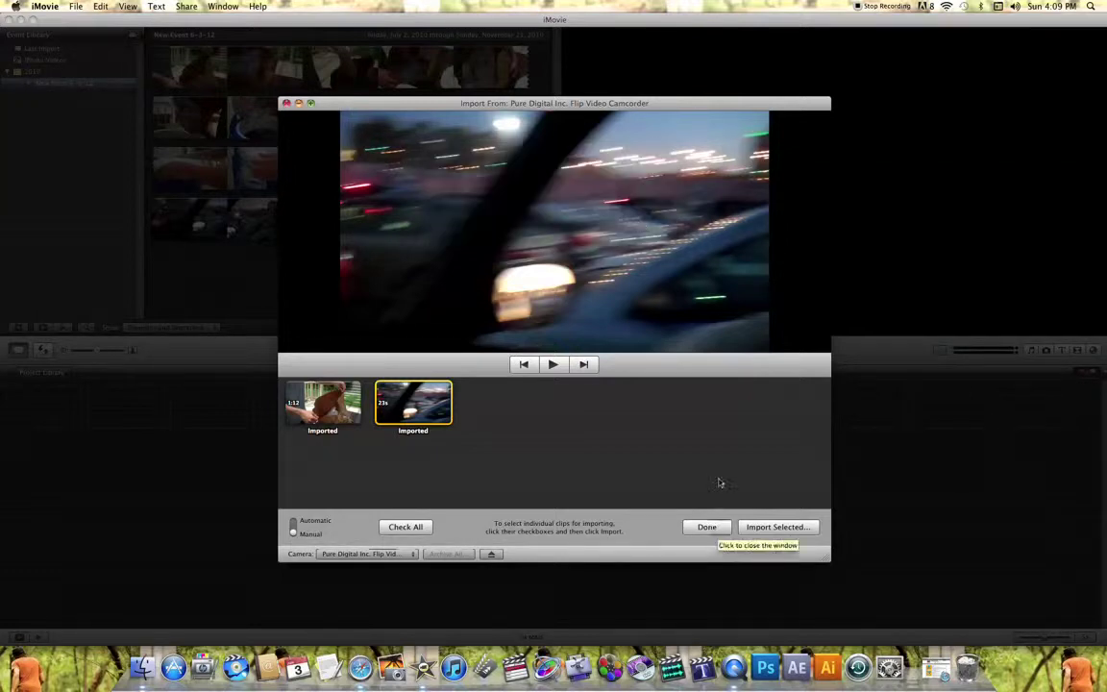
pyautogui.click(712, 530)
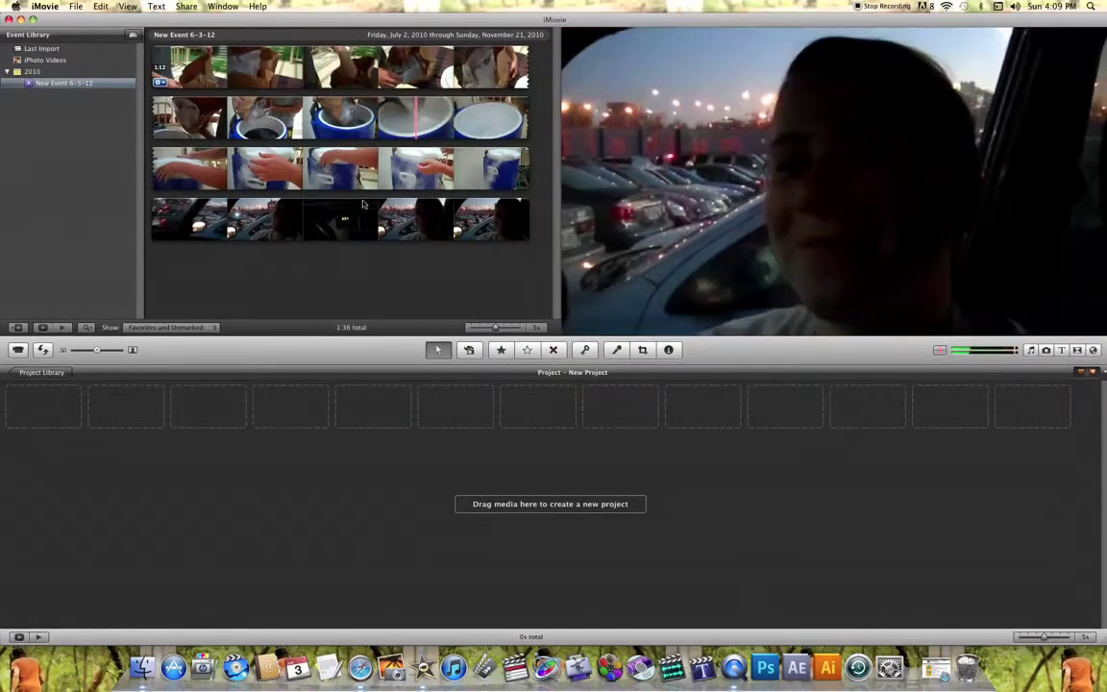
# Start a movie import and select Untitled-2.mov, Untitled-5.mov and Untitled-51.mov in the backup drive's Film > Footage folder.
pyautogui.click(69, 84)
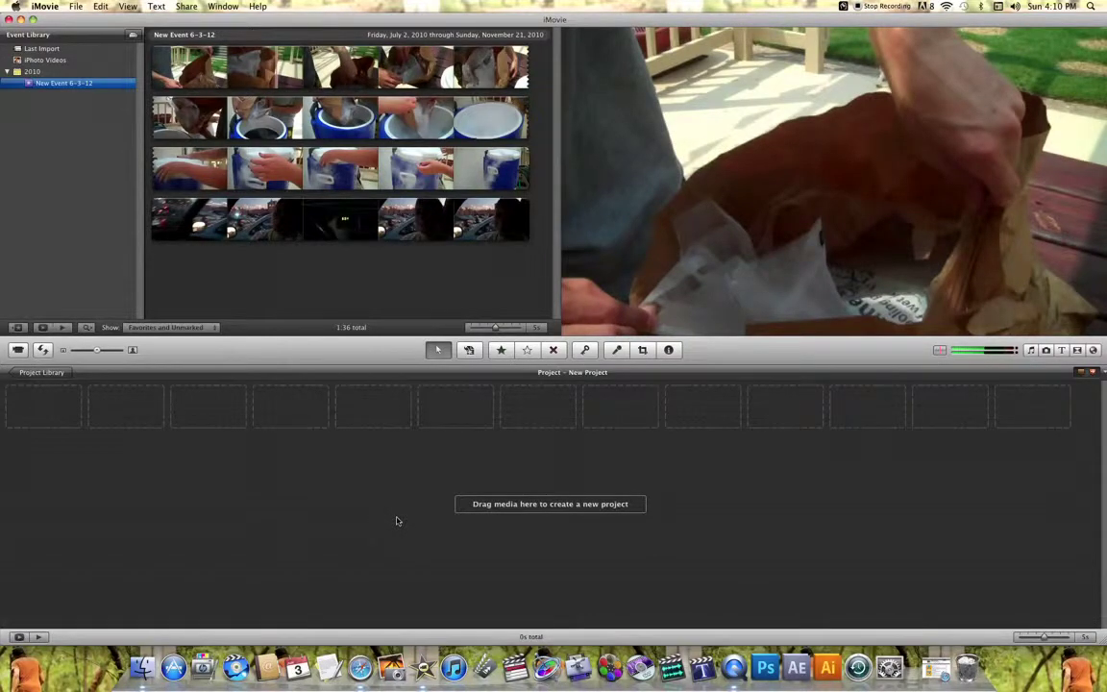
pyautogui.click(75, 6)
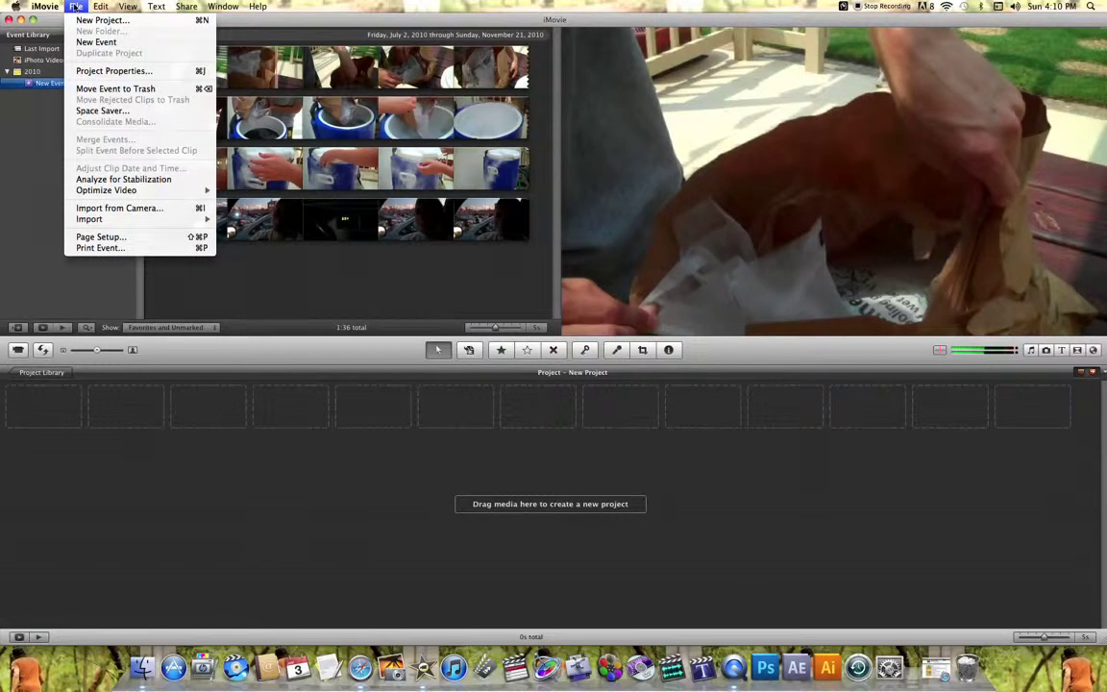
pyautogui.moveTo(126, 221)
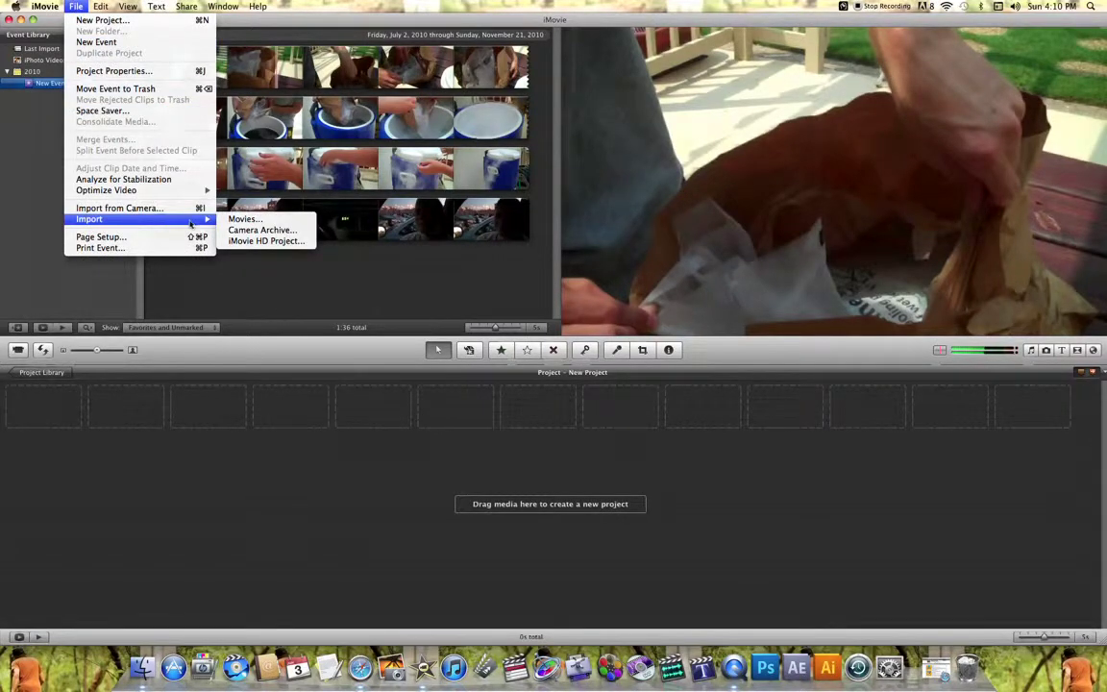
pyautogui.click(245, 219)
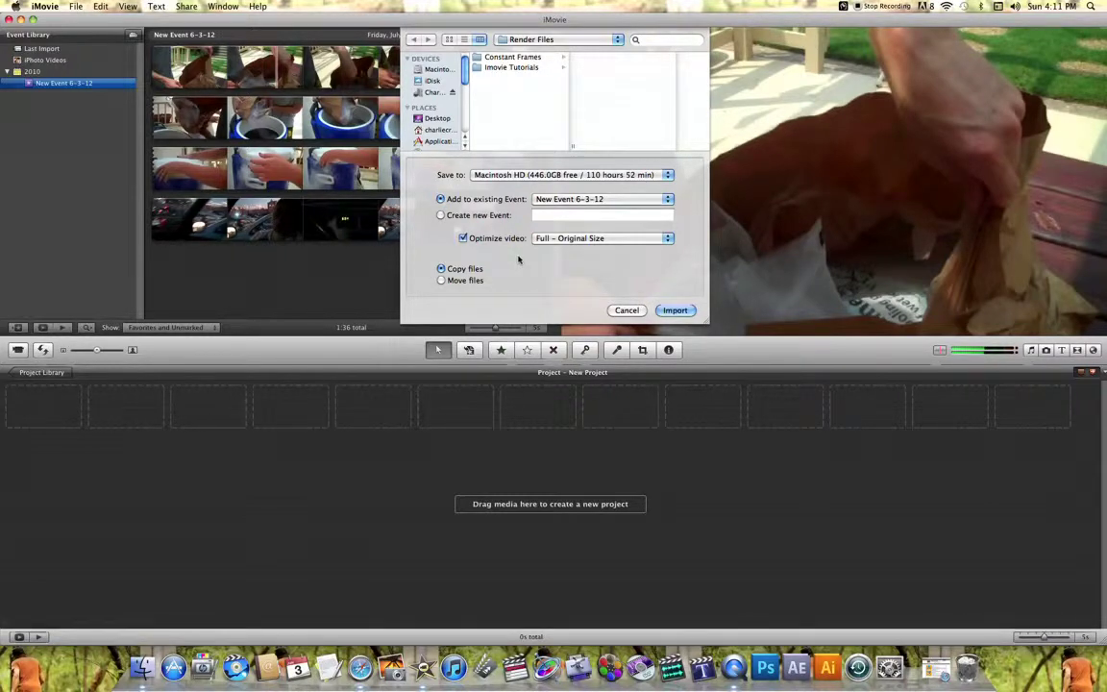
pyautogui.click(435, 93)
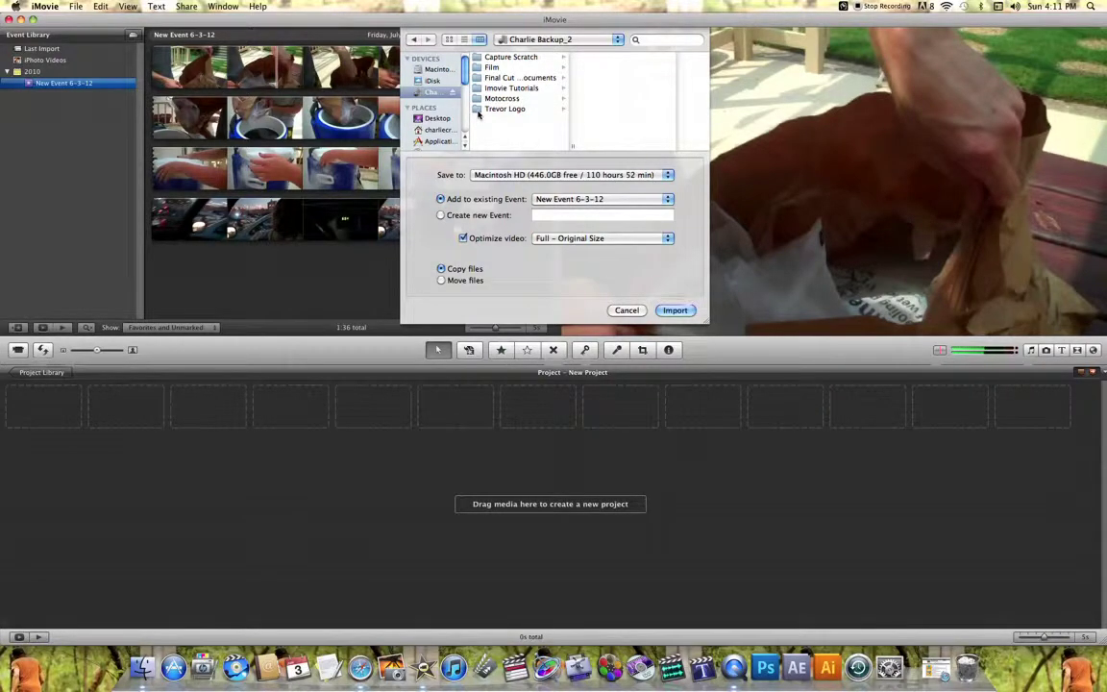
pyautogui.click(505, 56)
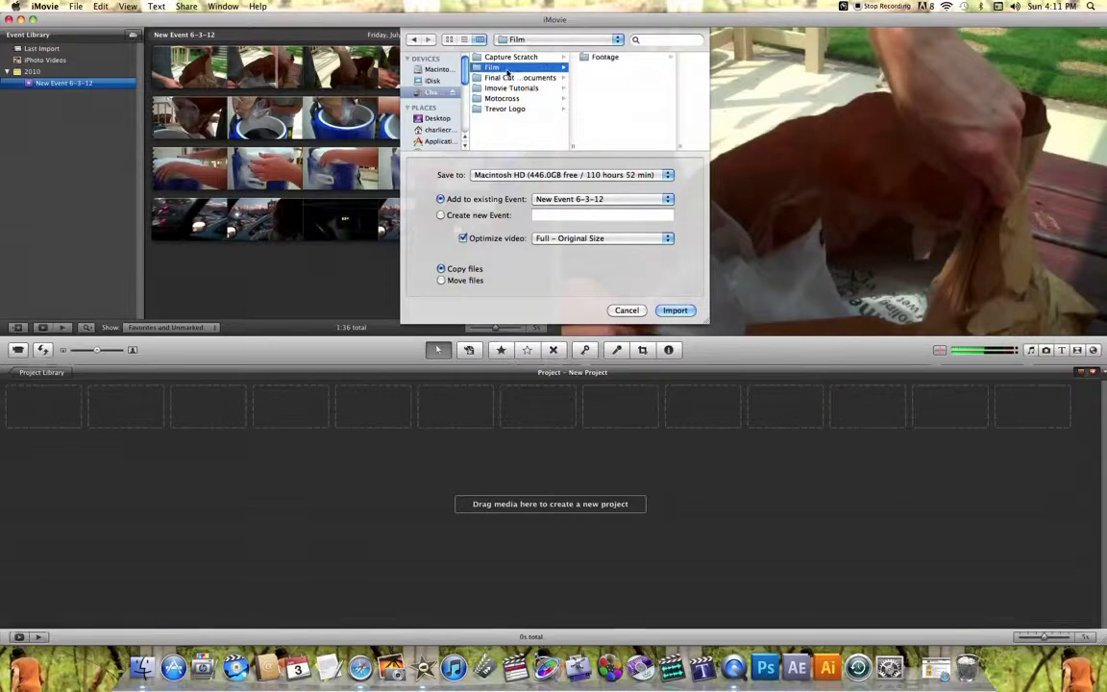
pyautogui.click(596, 56)
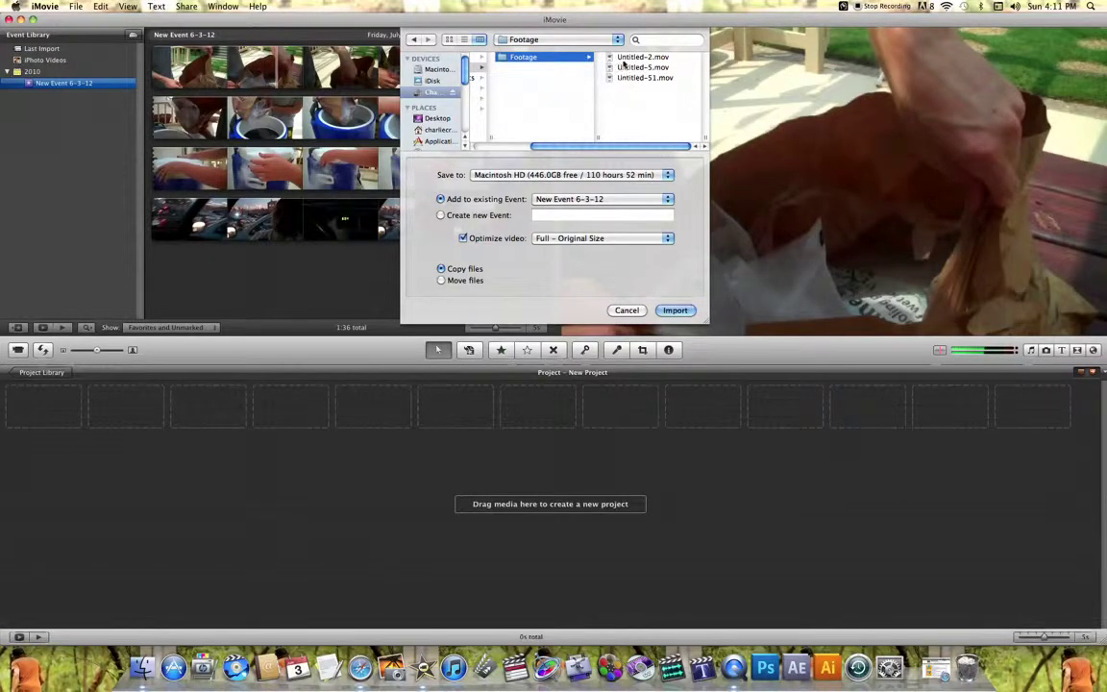
pyautogui.click(624, 59)
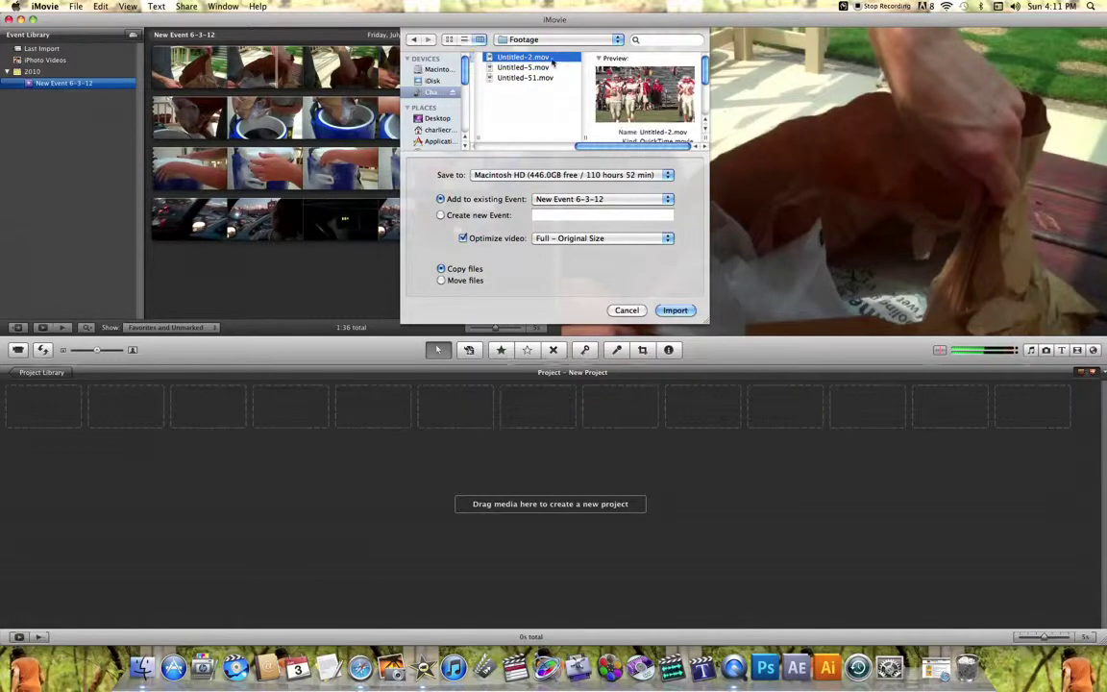
pyautogui.keyDown('shift'); pyautogui.click(522, 78); pyautogui.keyUp('shift')
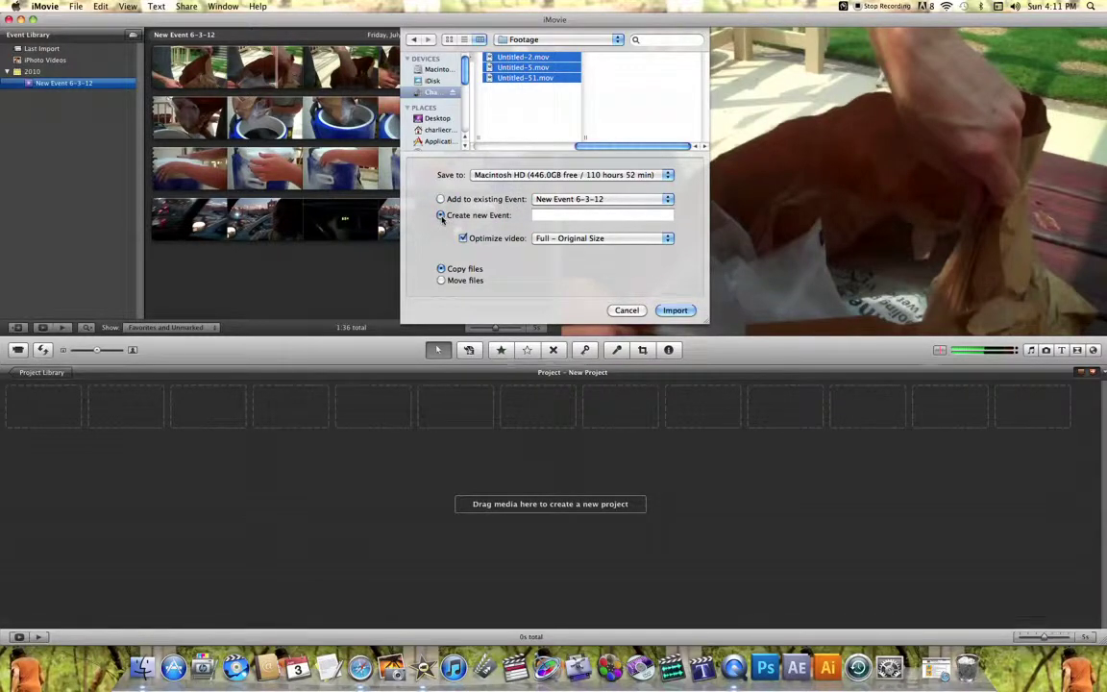
# Set the movie import to add to the existing New Event 6-3-12, optimize at Full - Original Size and copy the files.
pyautogui.click(559, 216)
pyautogui.click(501, 200)
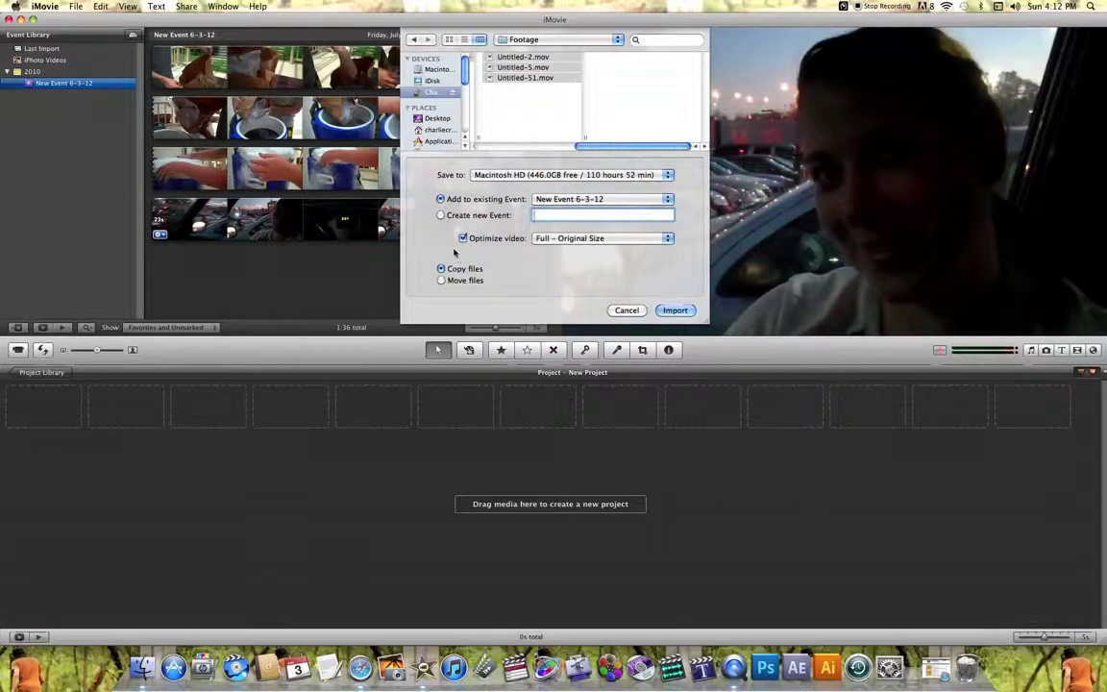
pyautogui.click(594, 239)
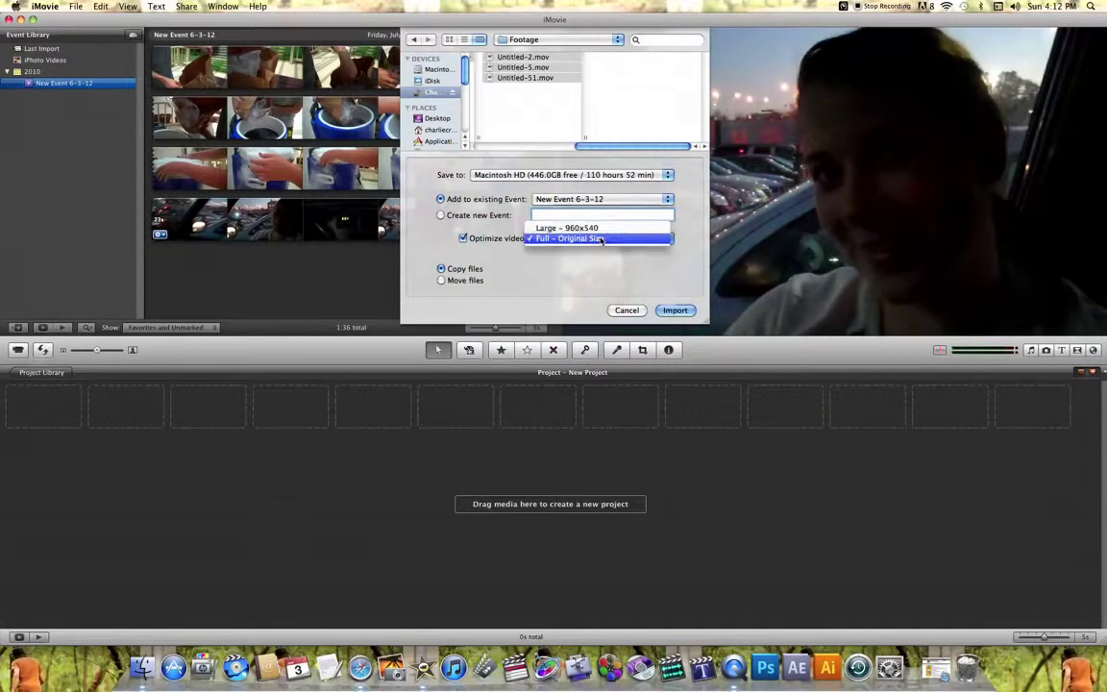
pyautogui.click(601, 242)
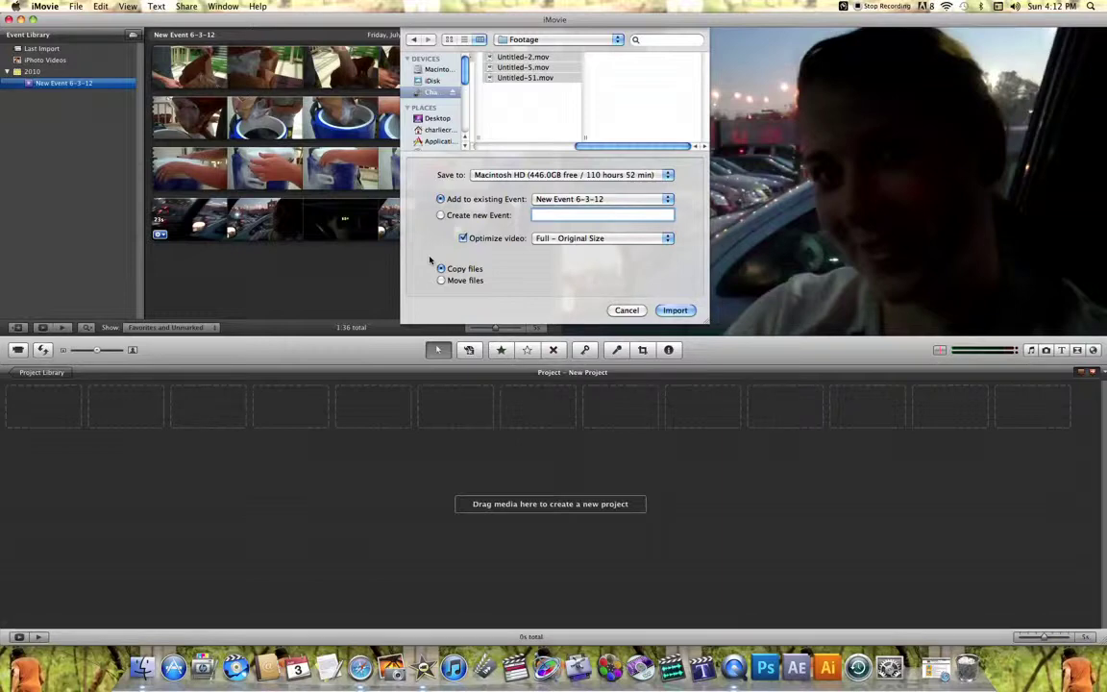
pyautogui.click(441, 281)
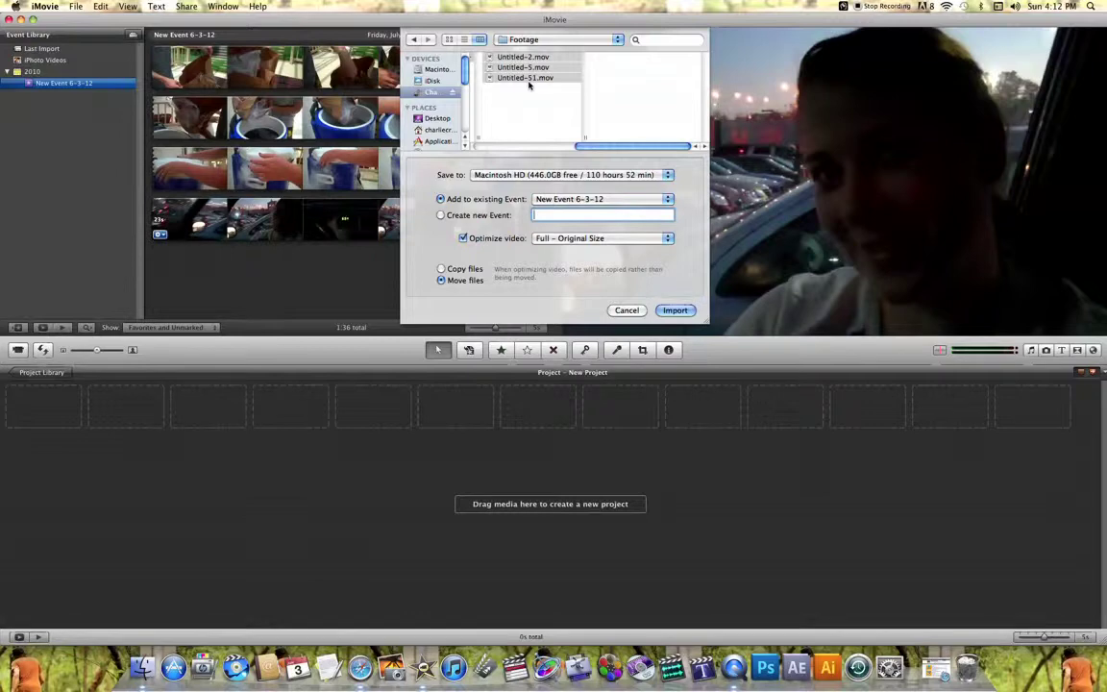
pyautogui.click(441, 269)
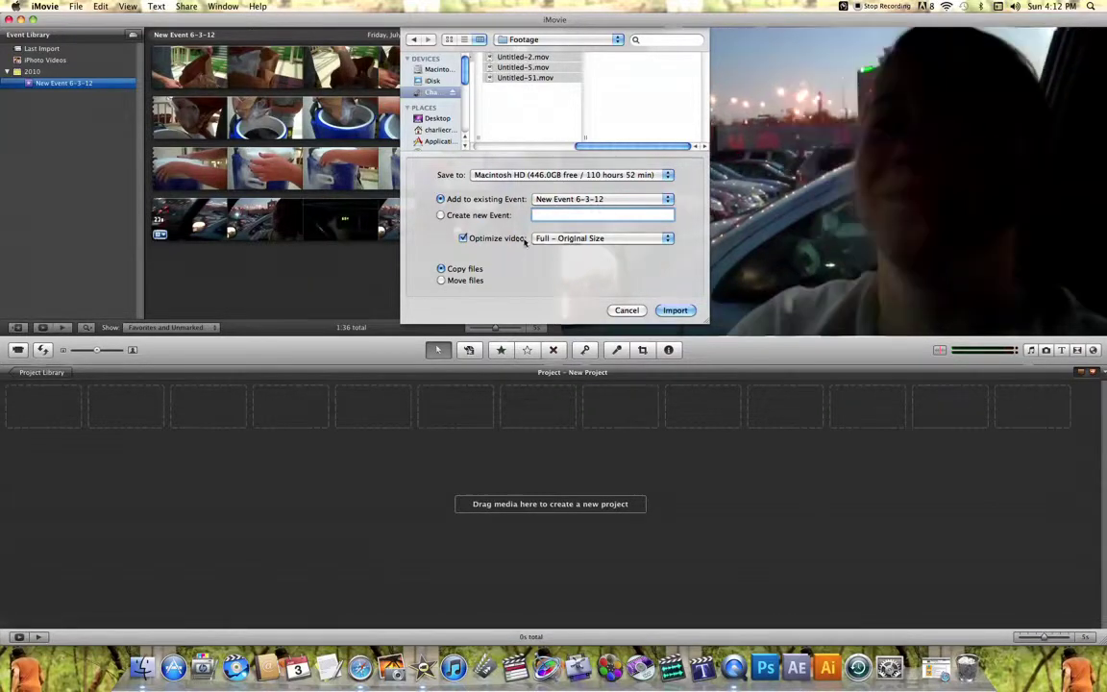
# Run the import of the three selected movie files into New Event 6-3-12 and return to the start of its footage.
pyautogui.click(675, 310)
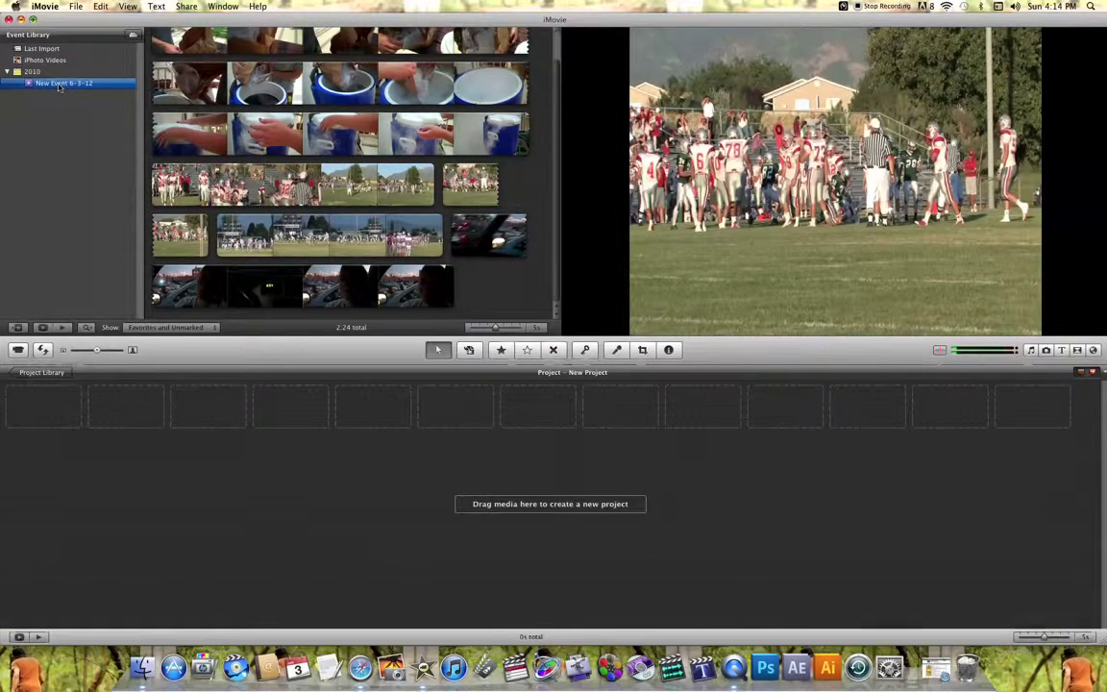
pyautogui.scroll(1, 323, 210)
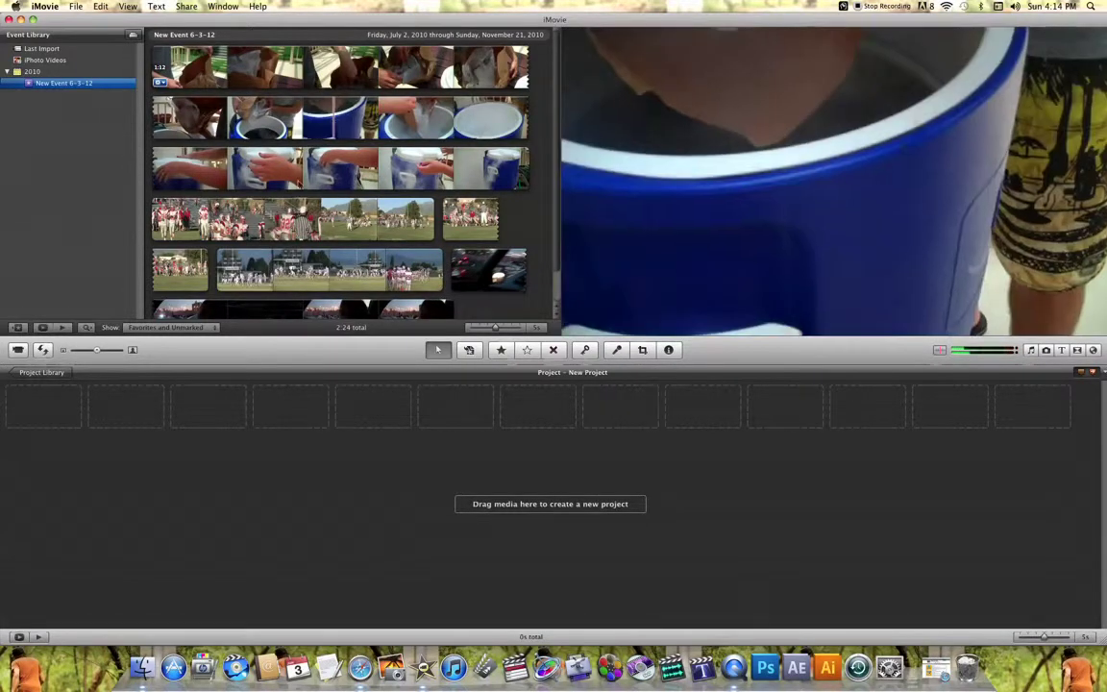
# Add the third-row footage of the lidded blue cooler from New Event 6-3-12 to the empty project.
pyautogui.click(288, 168)
pyautogui.moveTo(265, 192); pyautogui.dragTo(65, 408)
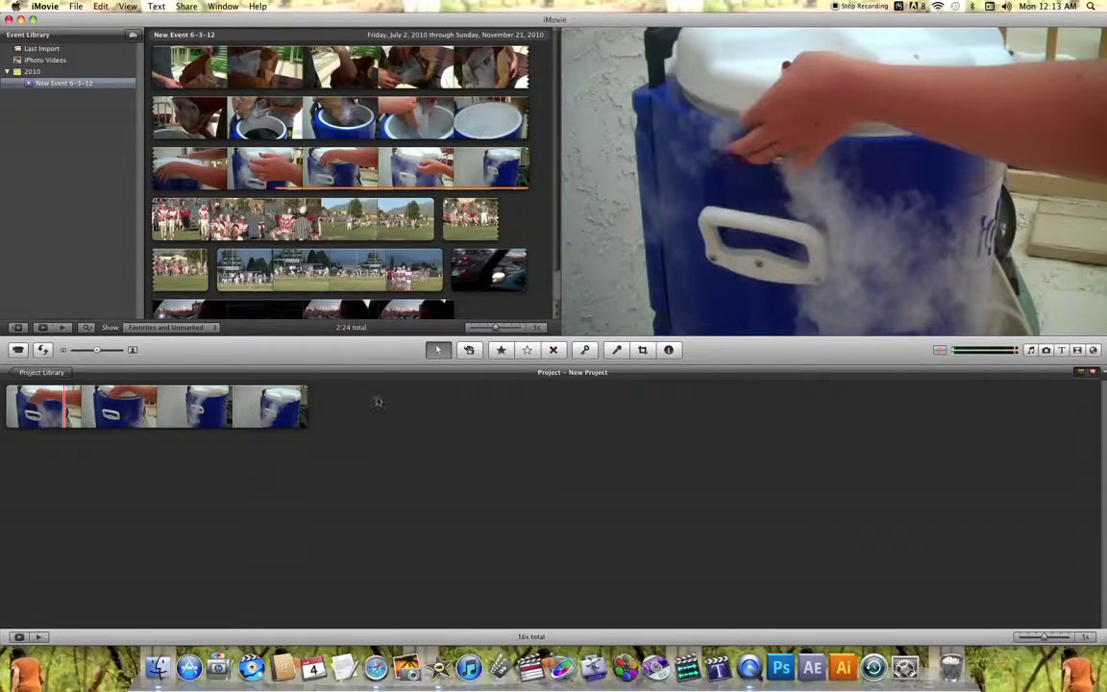
# Open the photo browser, expand the iPhoto library and try to add one of its portrait photos to the project.
pyautogui.moveTo(110, 223)
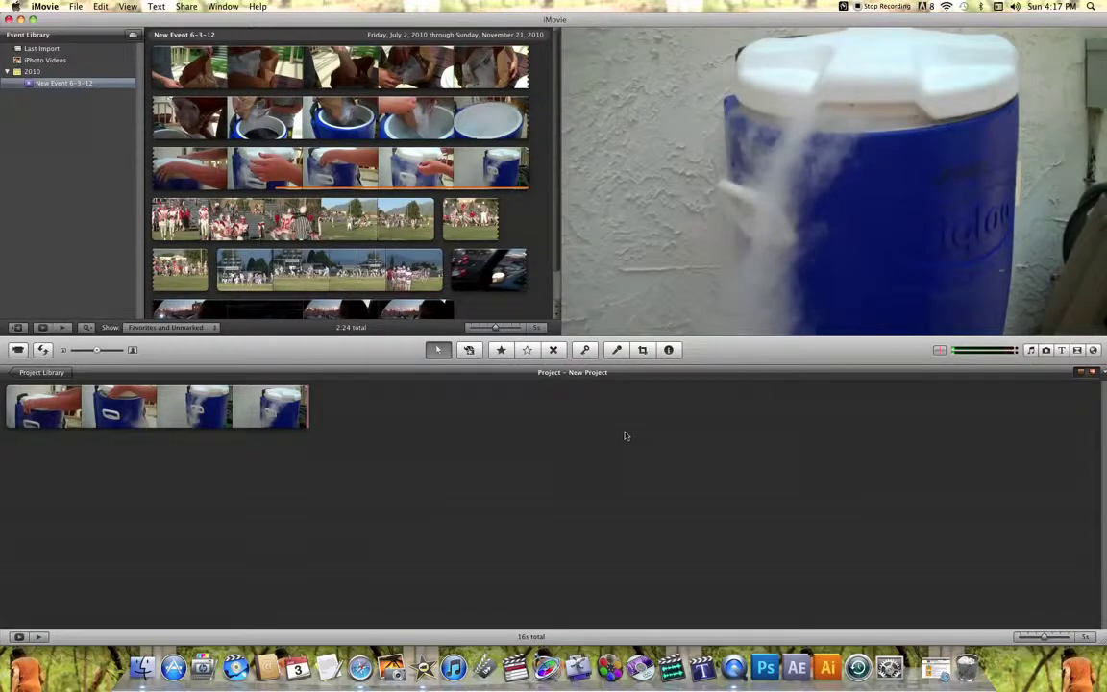
pyautogui.click(1045, 350)
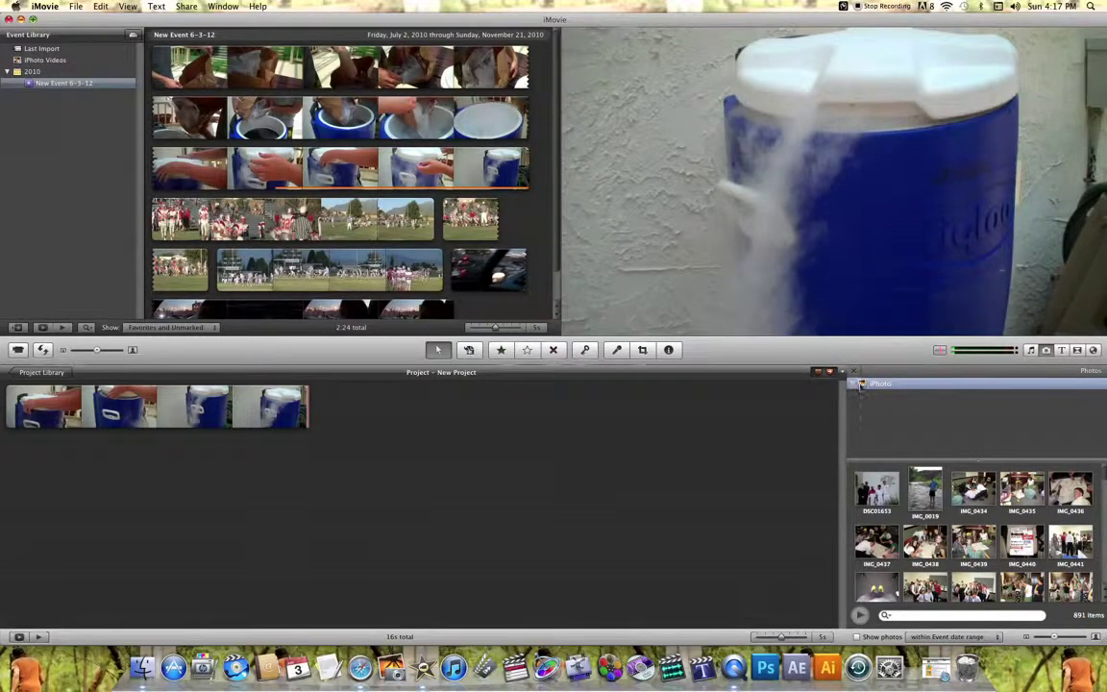
pyautogui.click(880, 384)
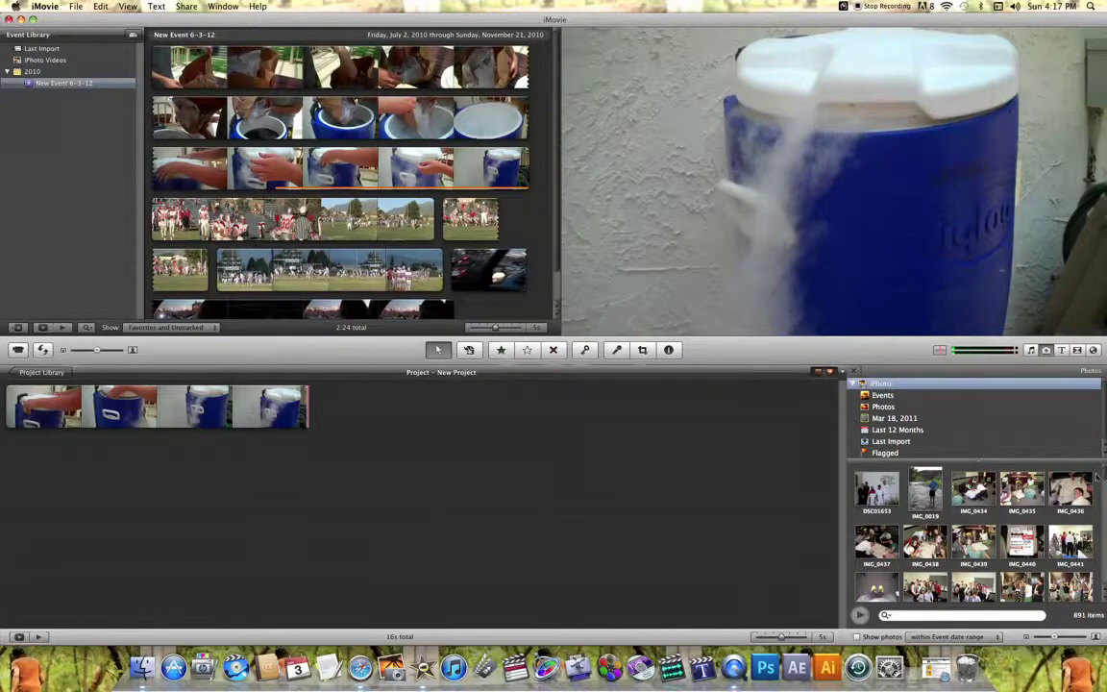
pyautogui.moveTo(1095, 476); pyautogui.dragTo(1102, 521)
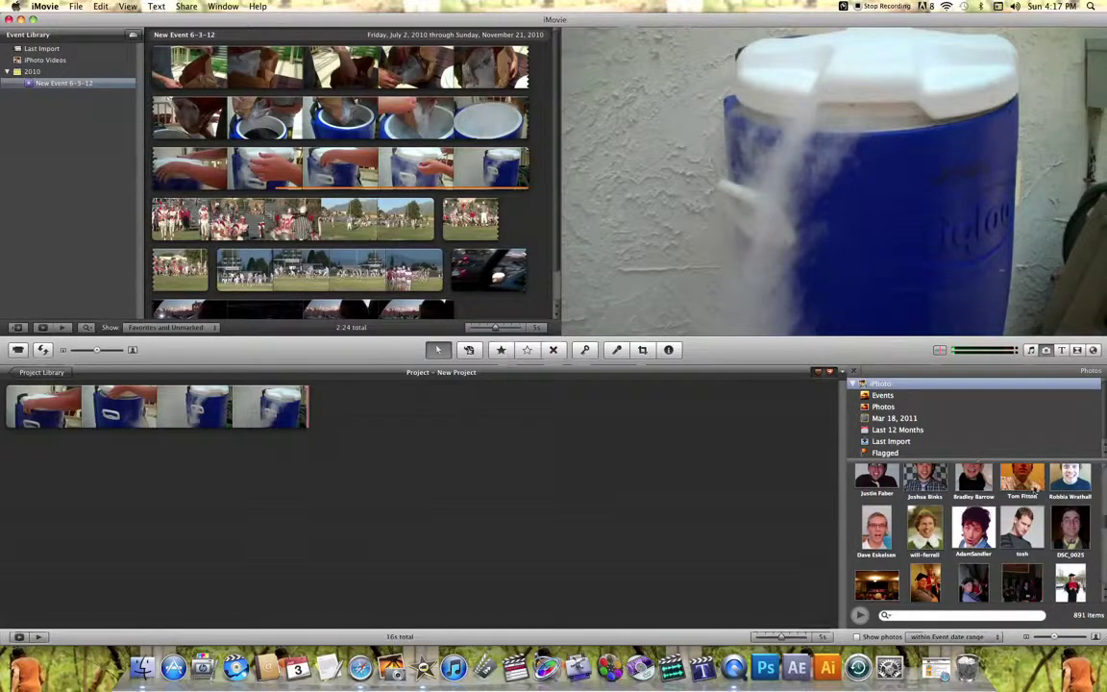
pyautogui.moveTo(1034, 485); pyautogui.dragTo(517, 450)
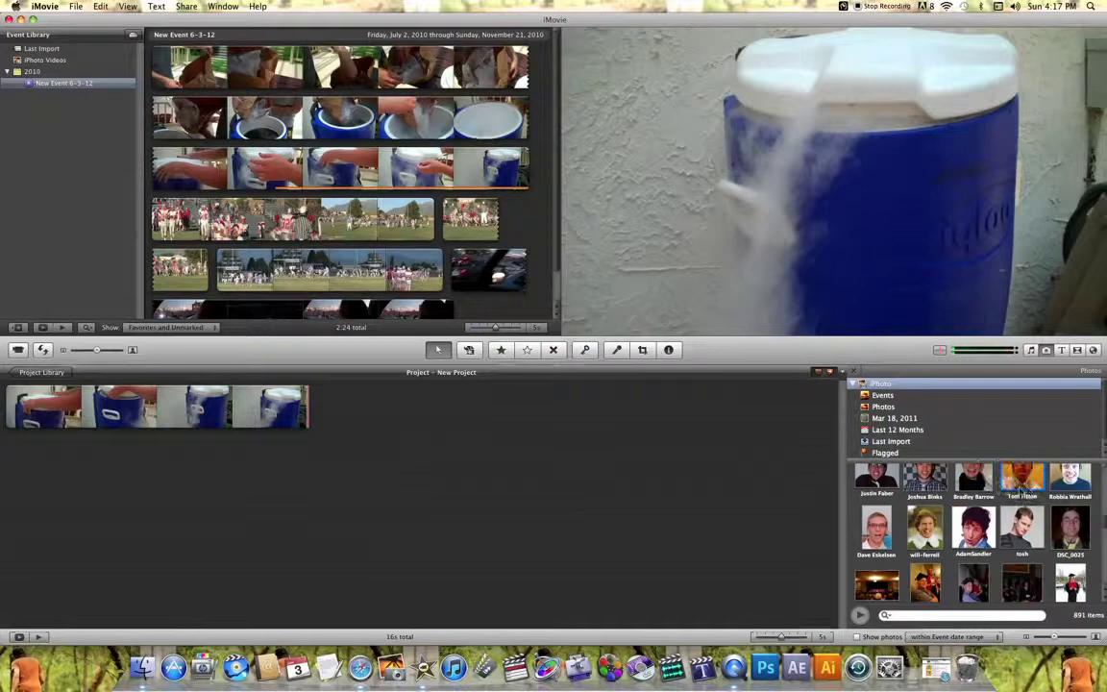
# Select the photos IMG_0216, IMG_0218, IMG_0219 and IMG_0220 and add them to the project after the cooler clip.
pyautogui.moveTo(1104, 521); pyautogui.dragTo(1103, 541)
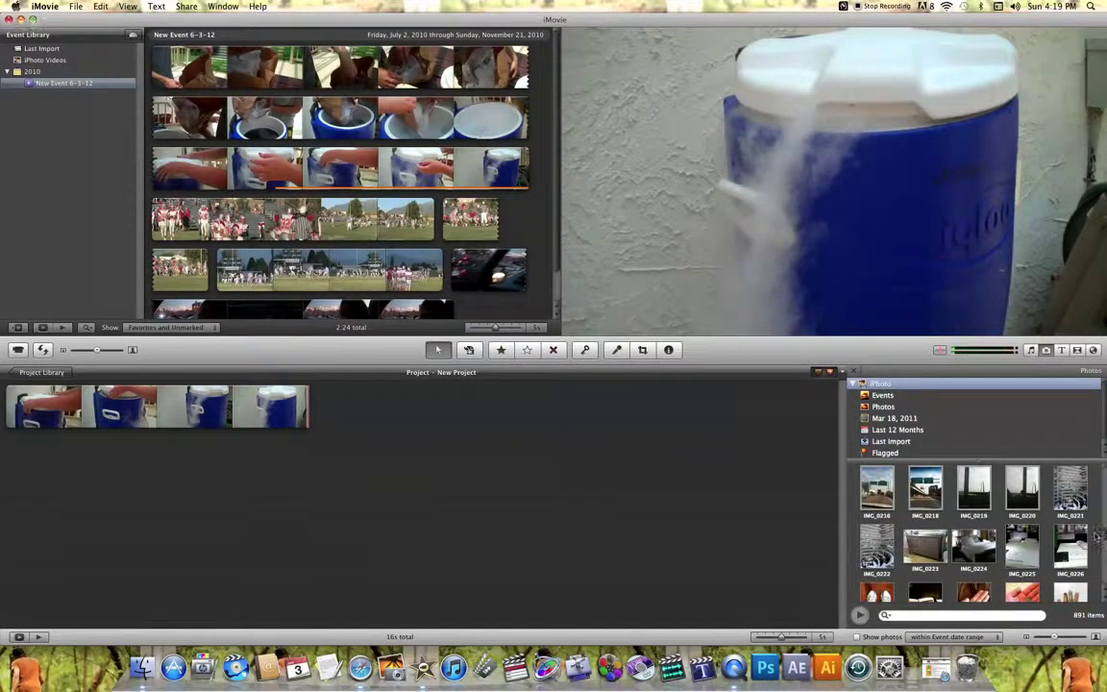
pyautogui.click(877, 500)
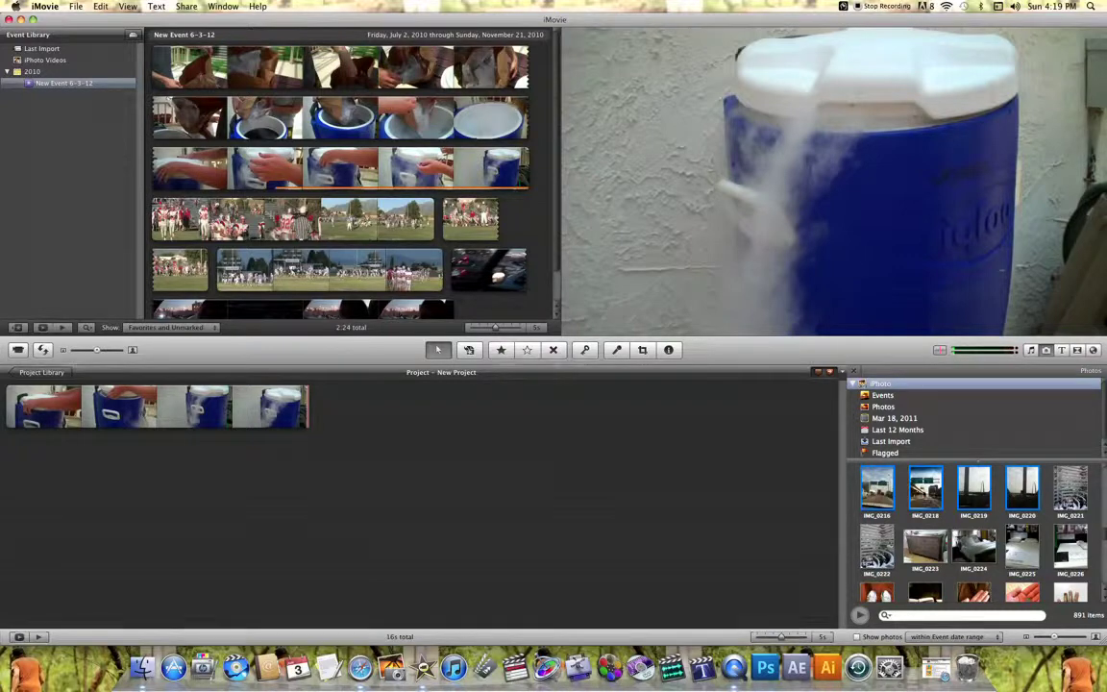
pyautogui.moveTo(930, 493)
pyautogui.mouseDown()
pyautogui.moveTo(398, 407)
pyautogui.moveTo(832, 457)
pyautogui.moveTo(836, 445)
pyautogui.moveTo(543, 468)
pyautogui.moveTo(387, 415)
pyautogui.mouseUp()
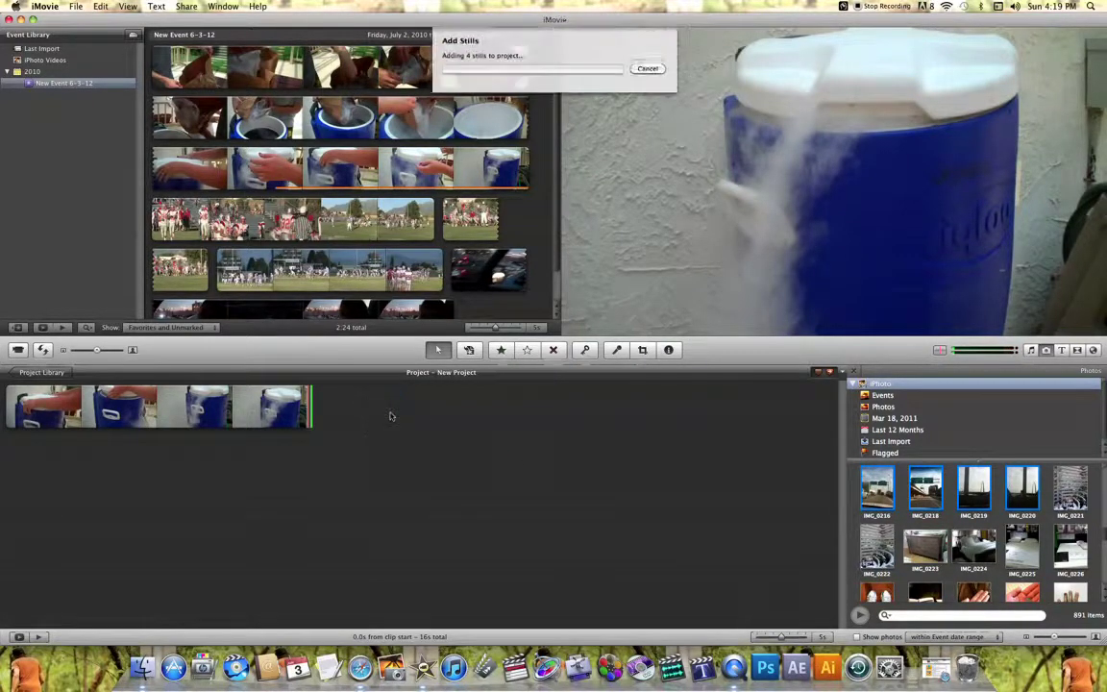